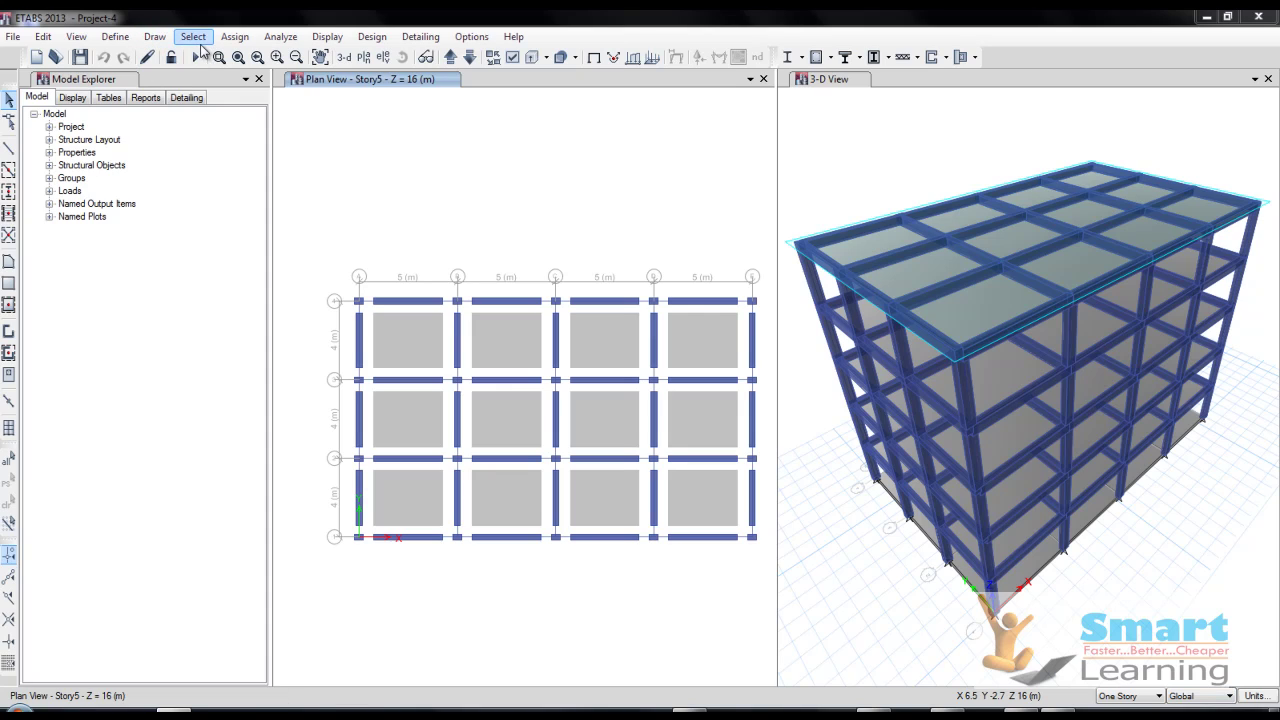
Open the mass source settings and accept them unchanged.
left_click(115, 37)
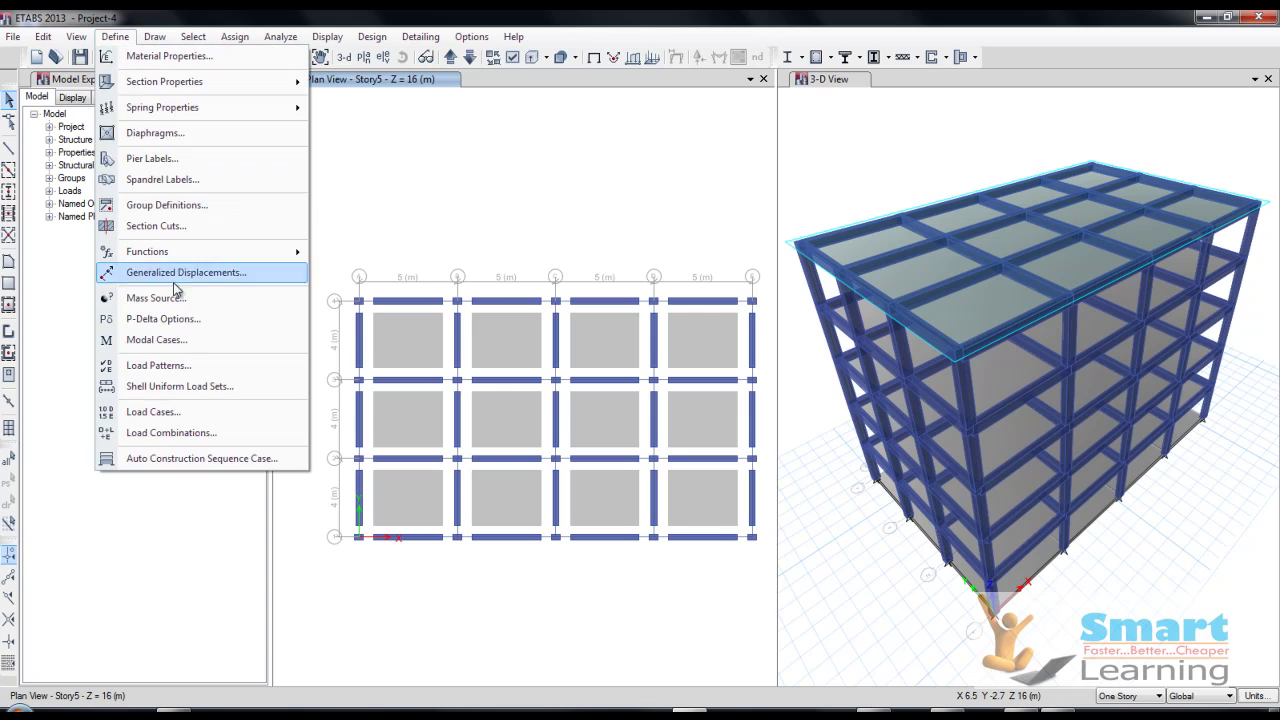
left_click(160, 298)
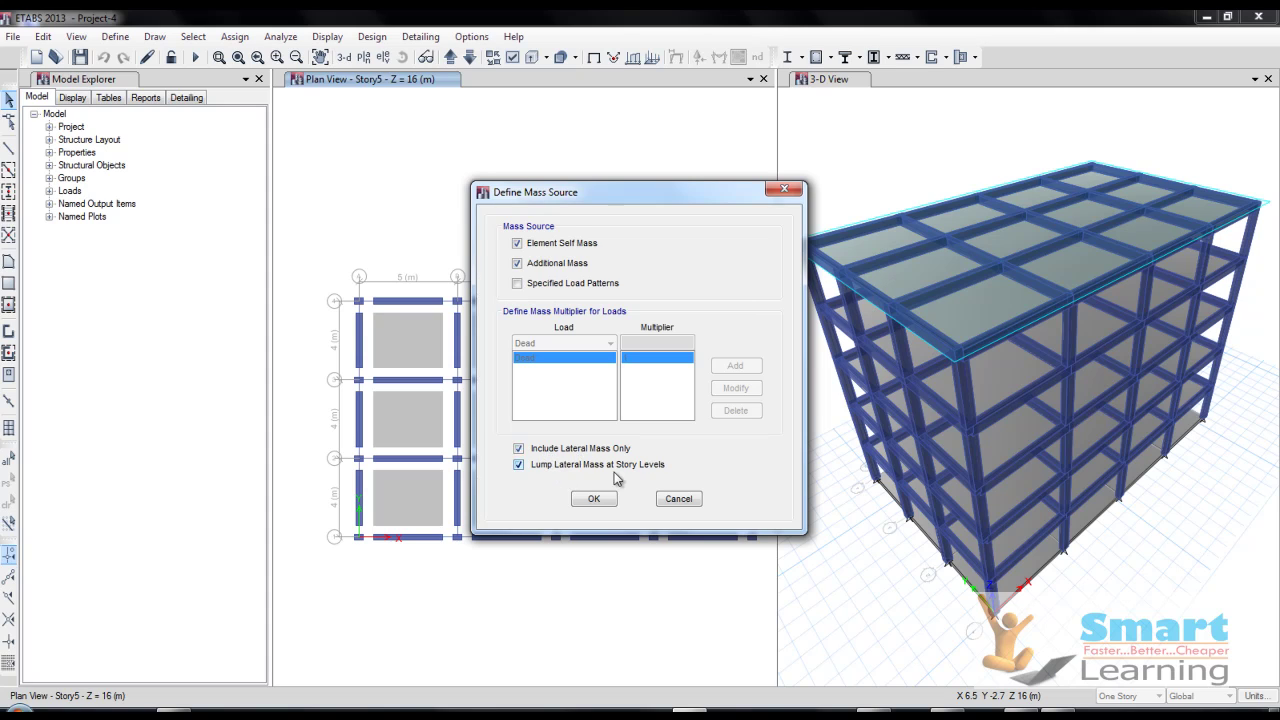
left_click(594, 498)
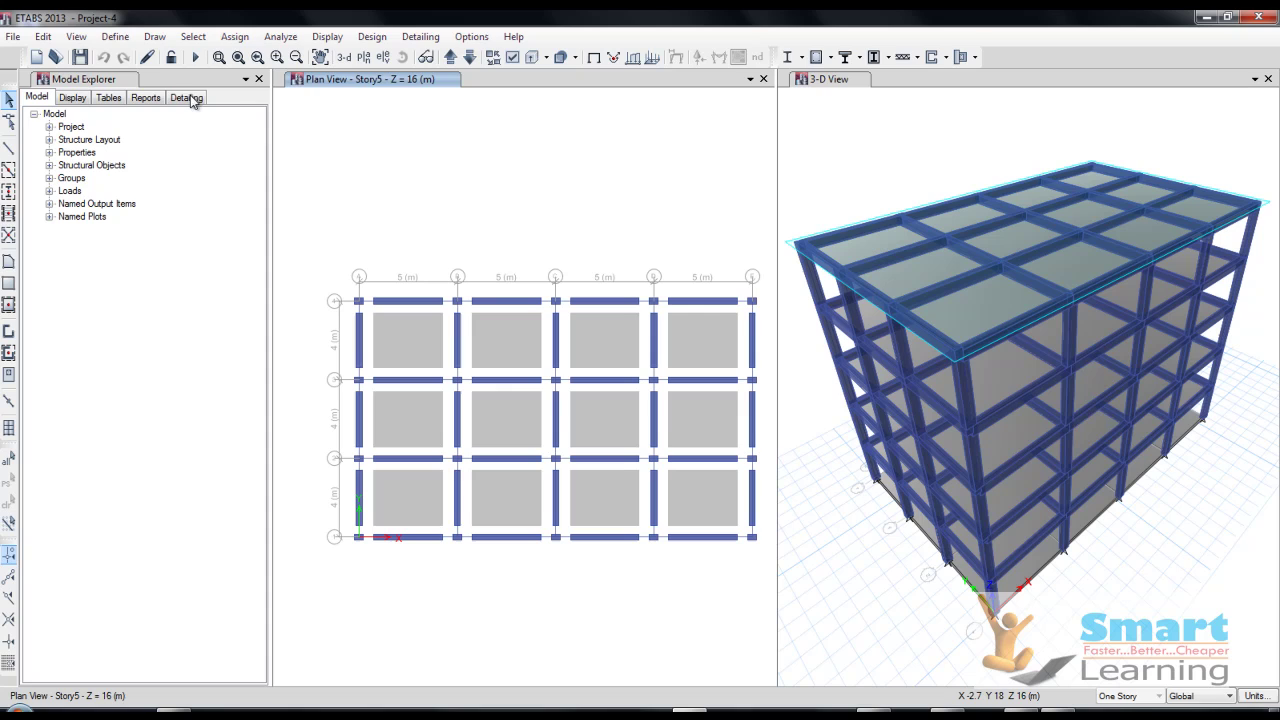
Add a Floor_Finish load pattern of type Live with self-weight multiplier 0.
left_click(115, 36)
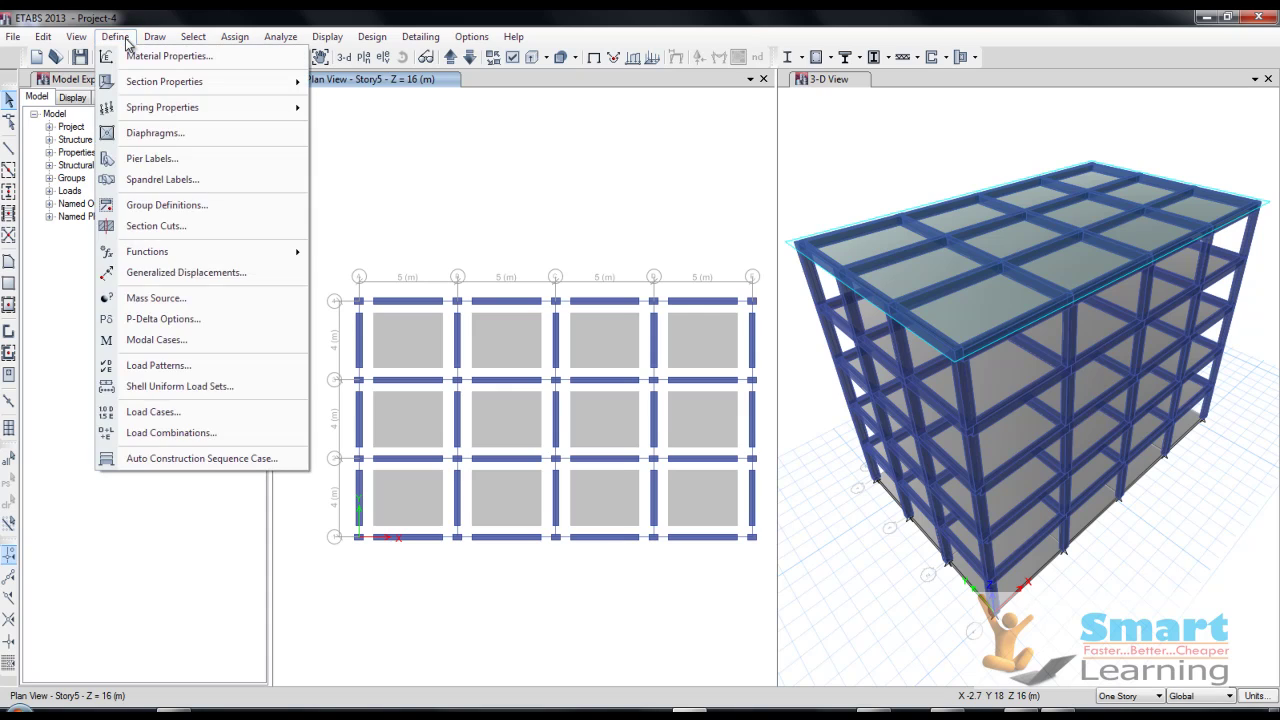
left_click(156, 365)
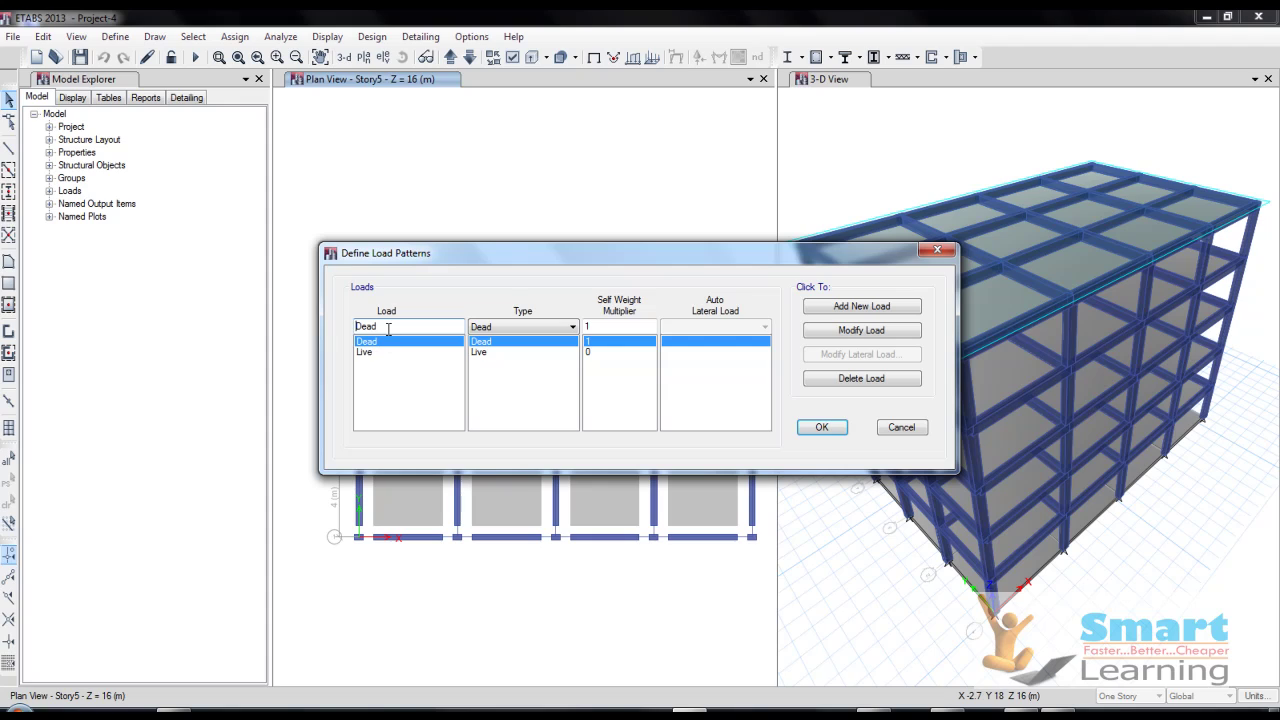
left_click_drag(388, 328, 342, 328)
type("f")
left_click(521, 328)
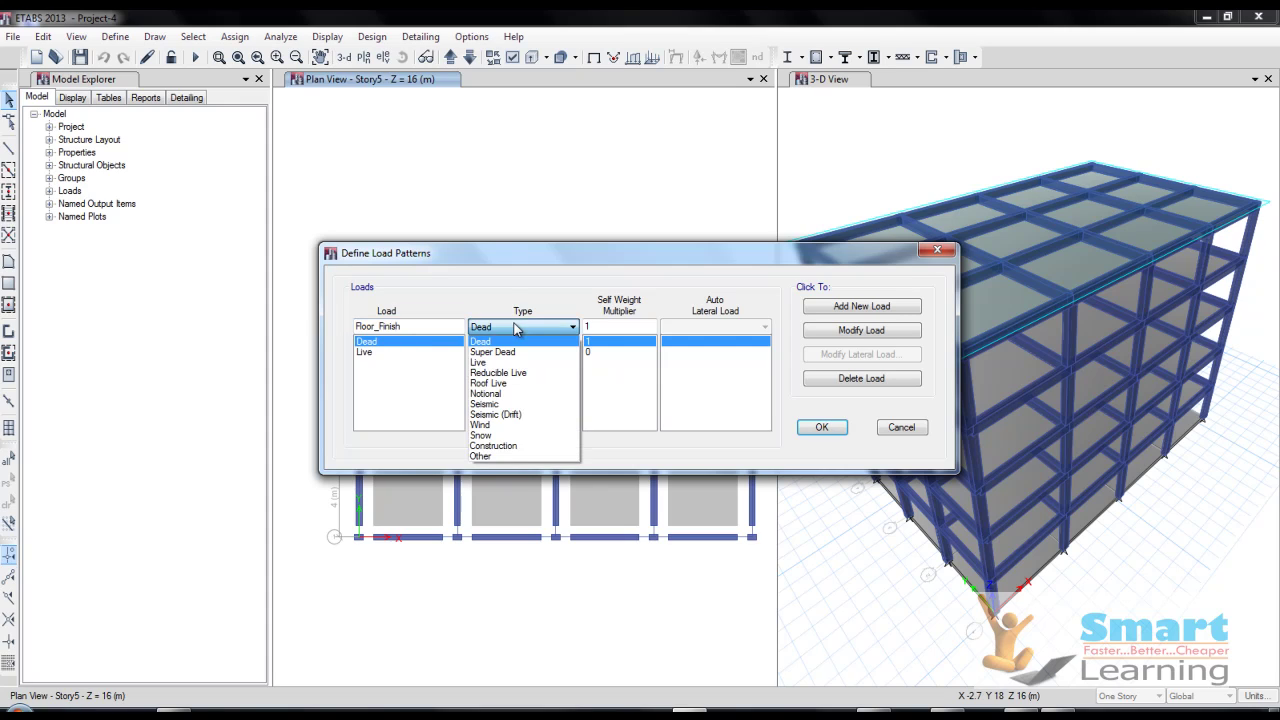
left_click(491, 371)
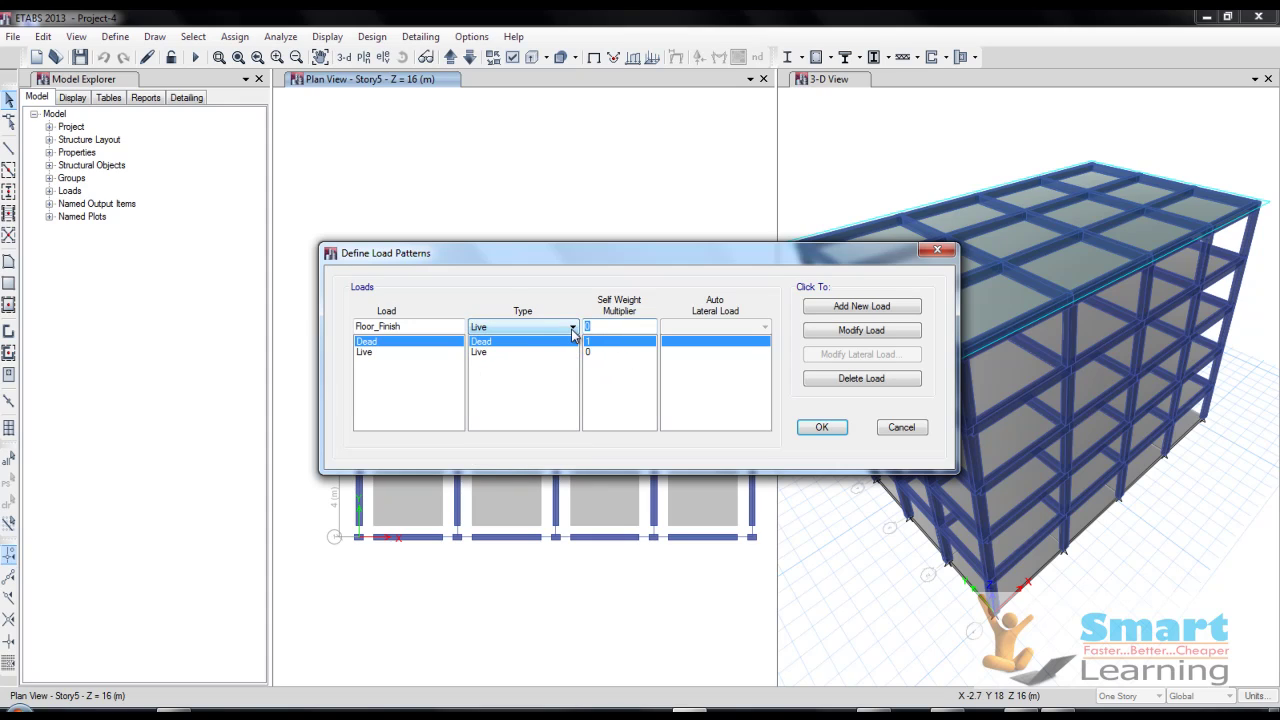
left_click(861, 309)
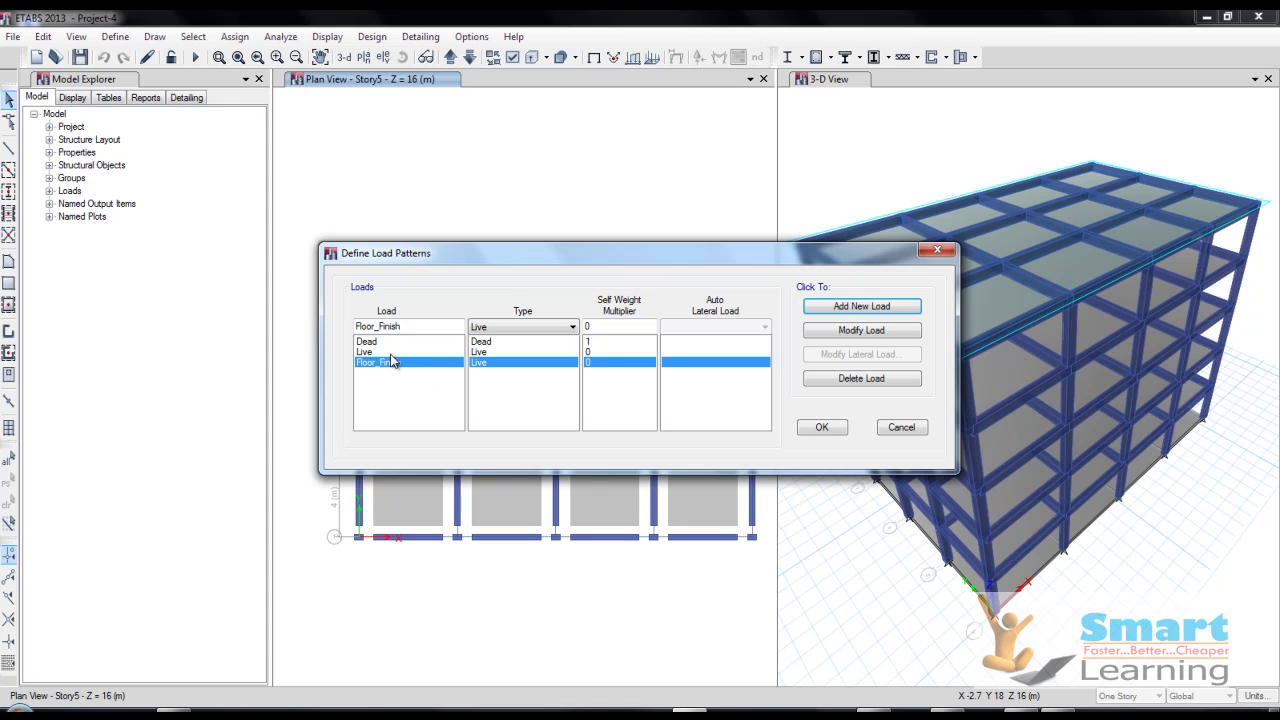
left_click(821, 427)
left_click(115, 36)
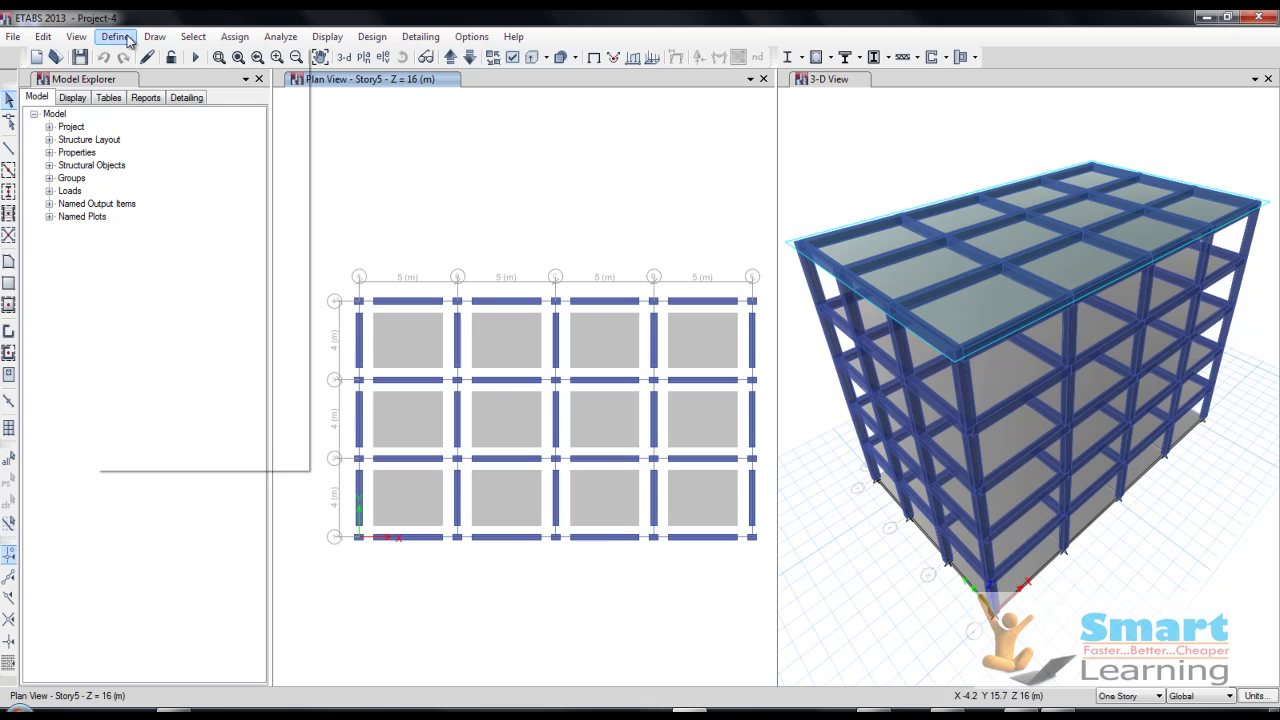
left_click(150, 411)
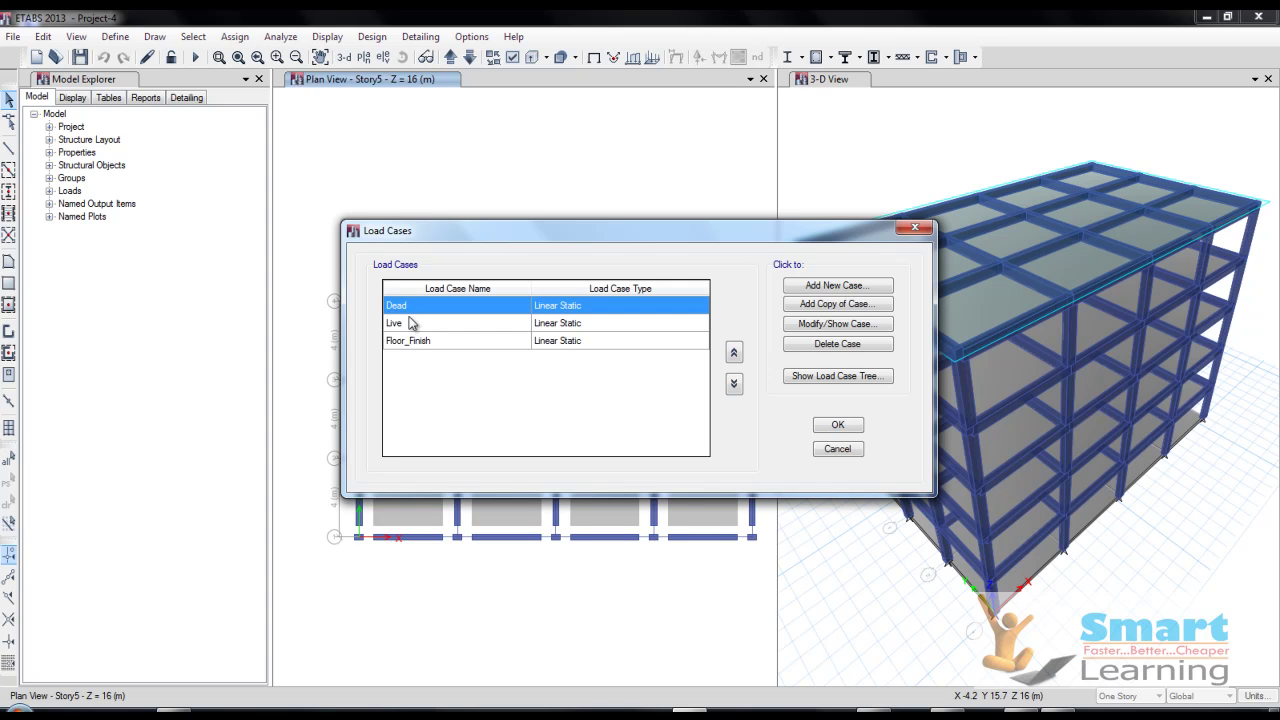
left_click(838, 323)
left_click(680, 358)
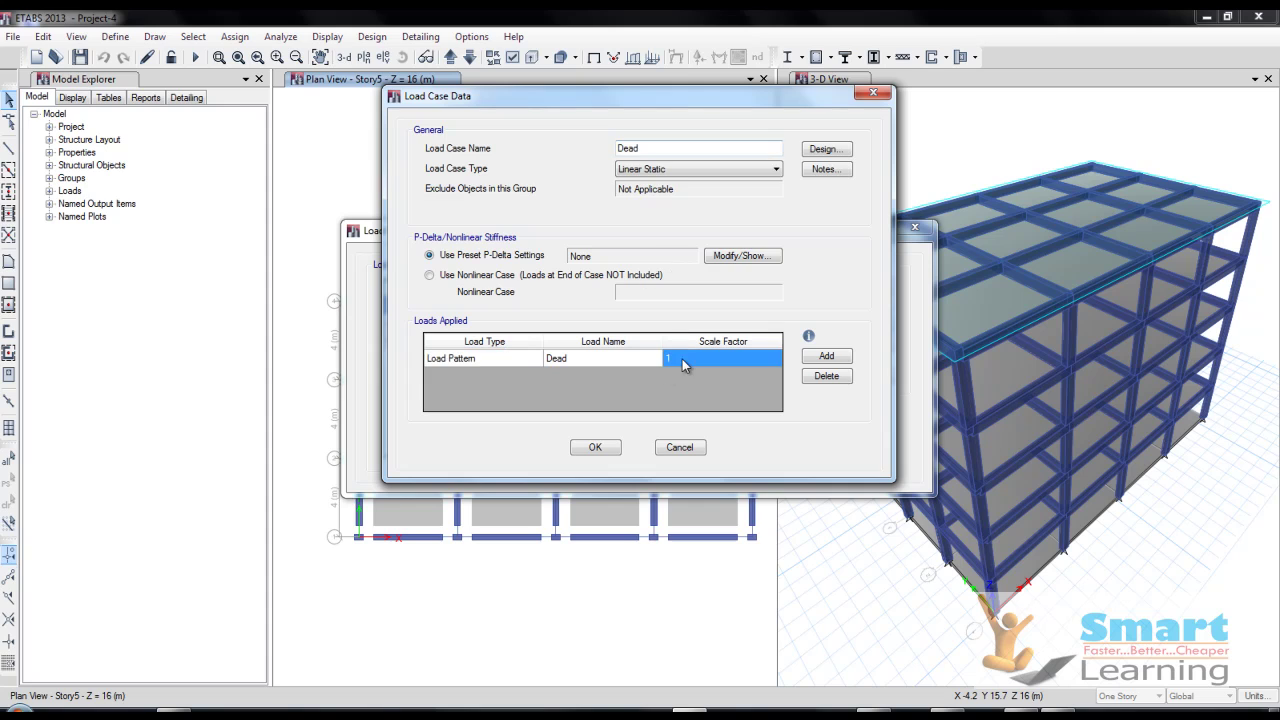
left_click(680, 358)
left_click(680, 447)
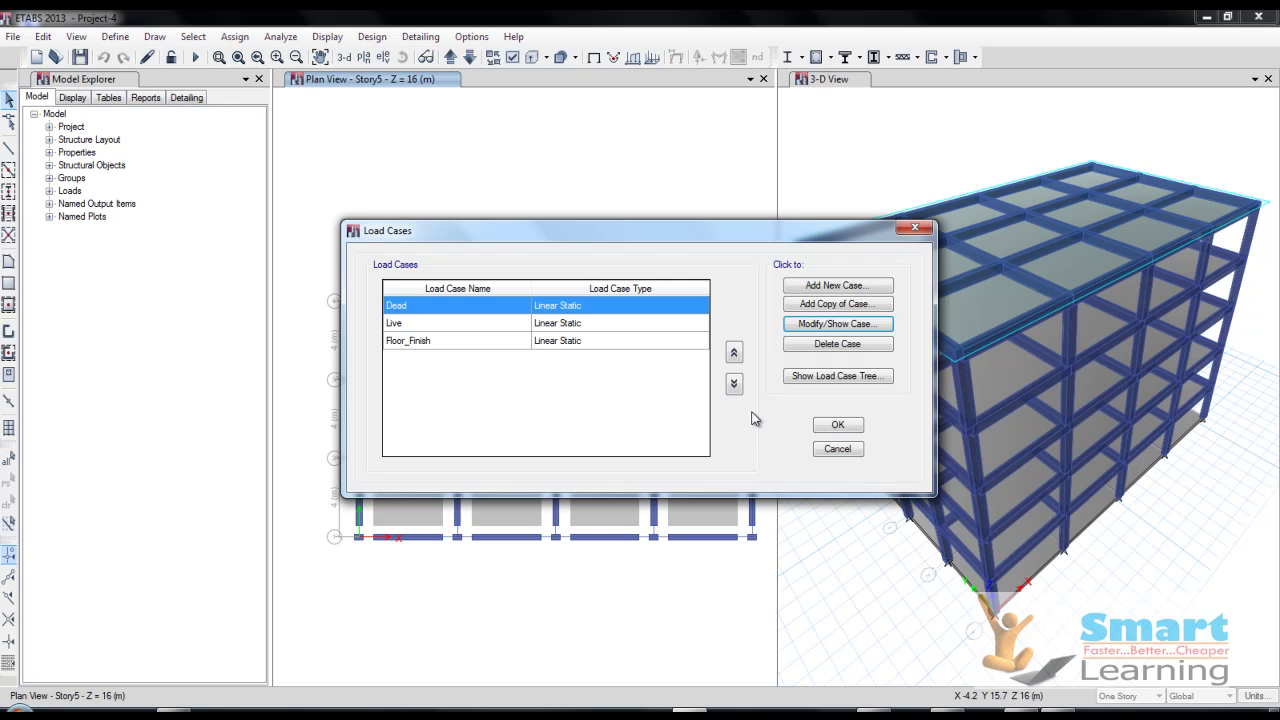
left_click(838, 425)
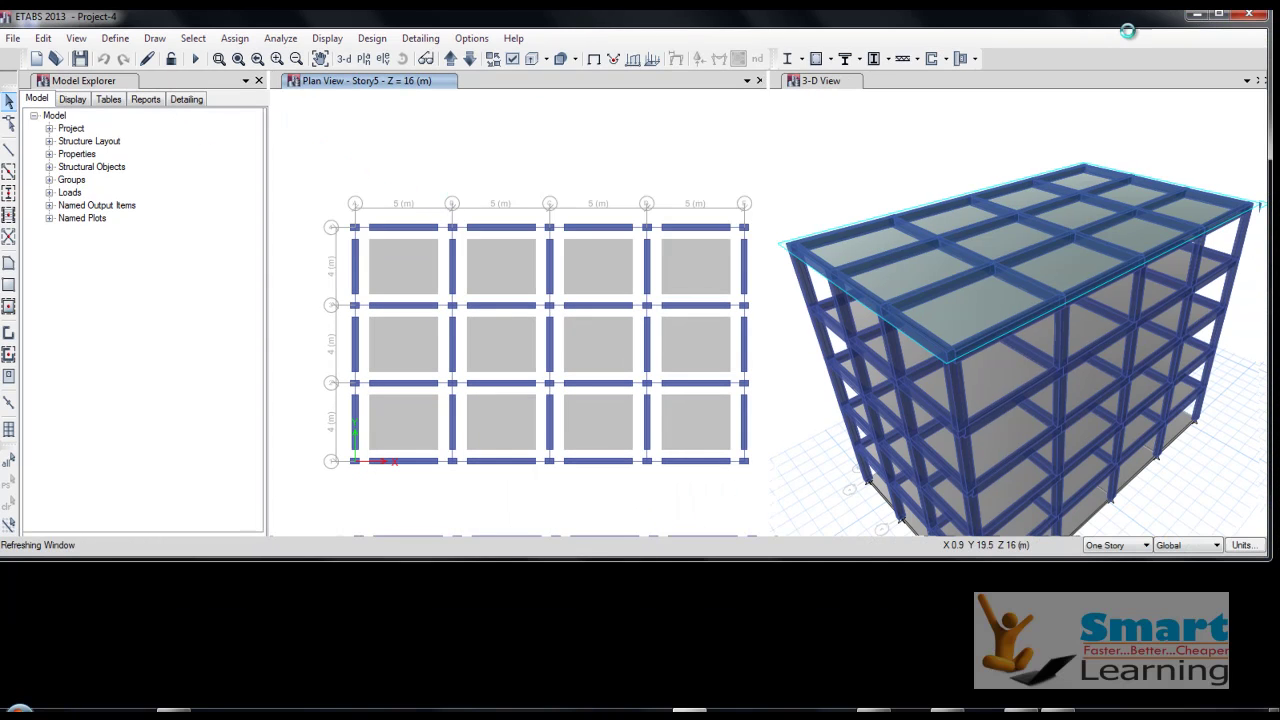
Maximize the ETABS window, review the mass source load-pattern options, and cancel without changes.
left_click(1218, 14)
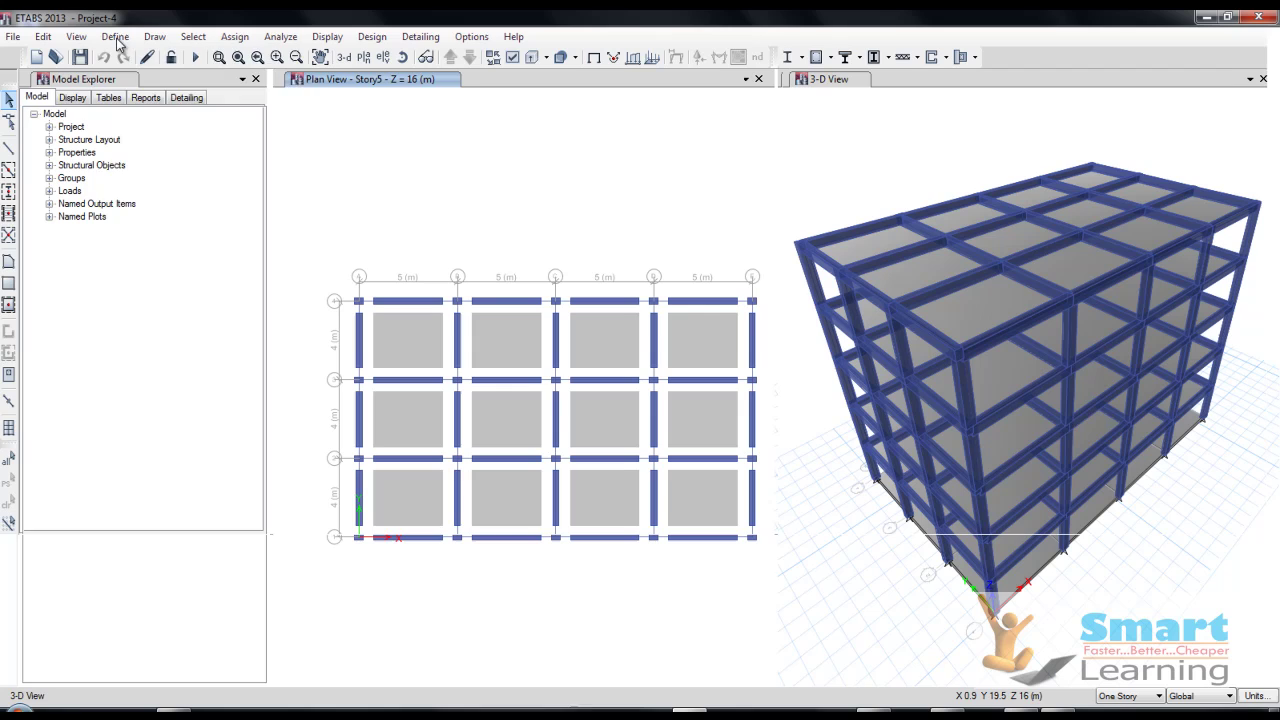
left_click(117, 38)
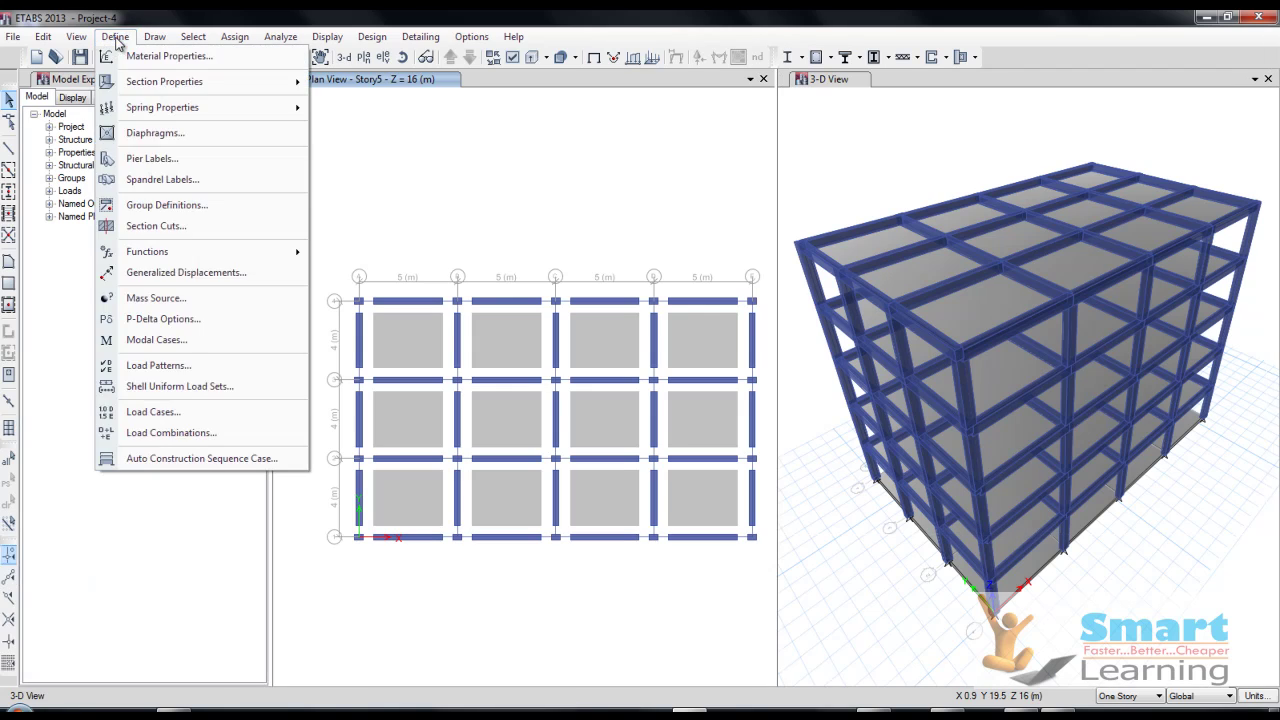
left_click(162, 299)
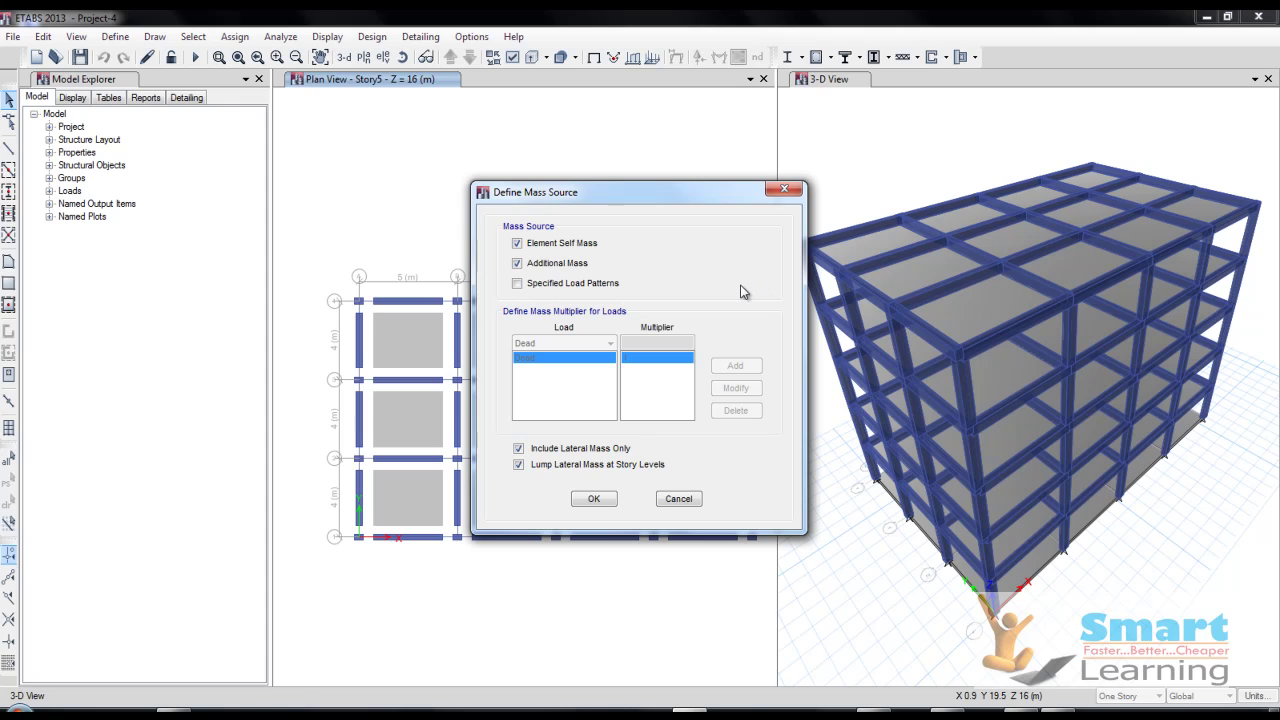
left_click(535, 287)
left_click(562, 345)
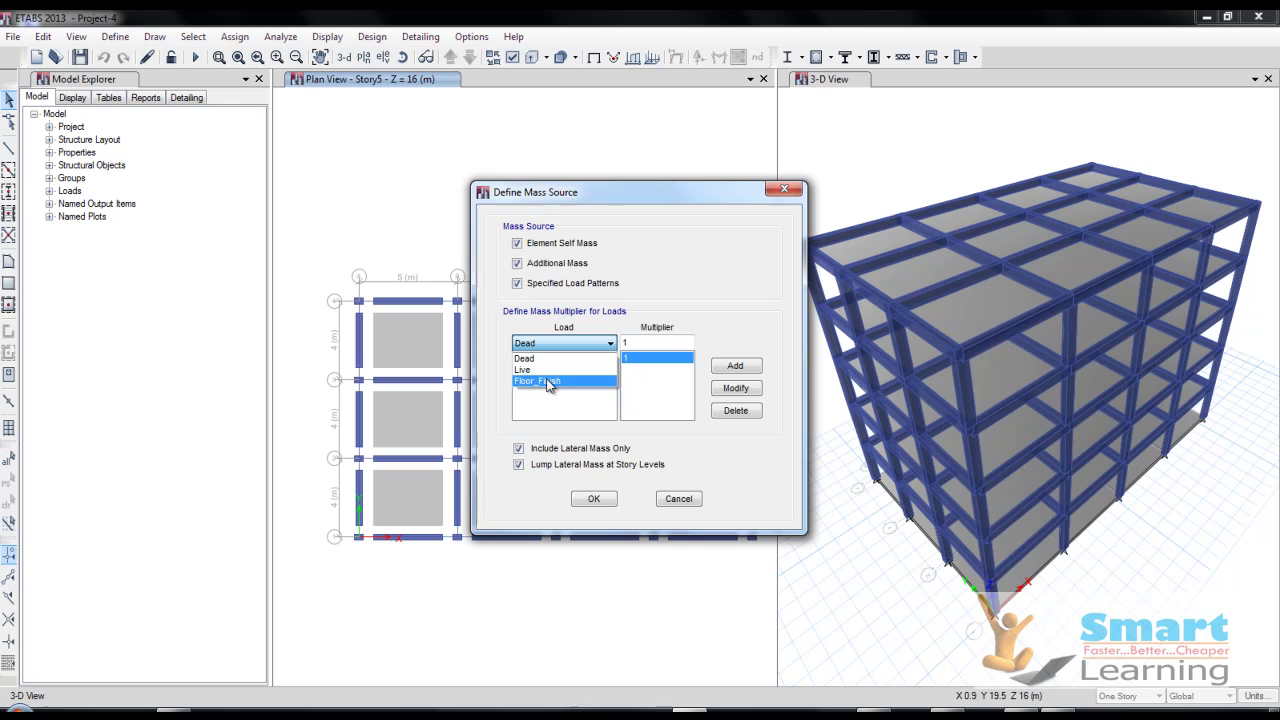
left_click(658, 393)
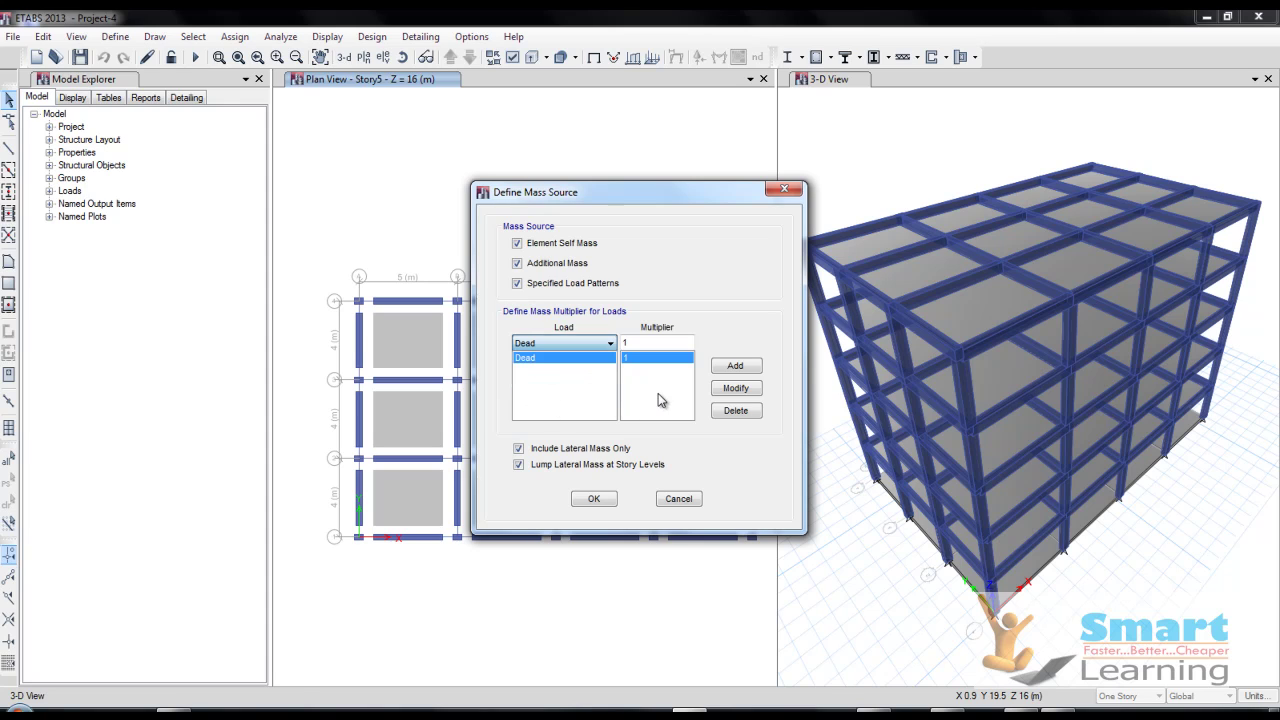
left_click(679, 501)
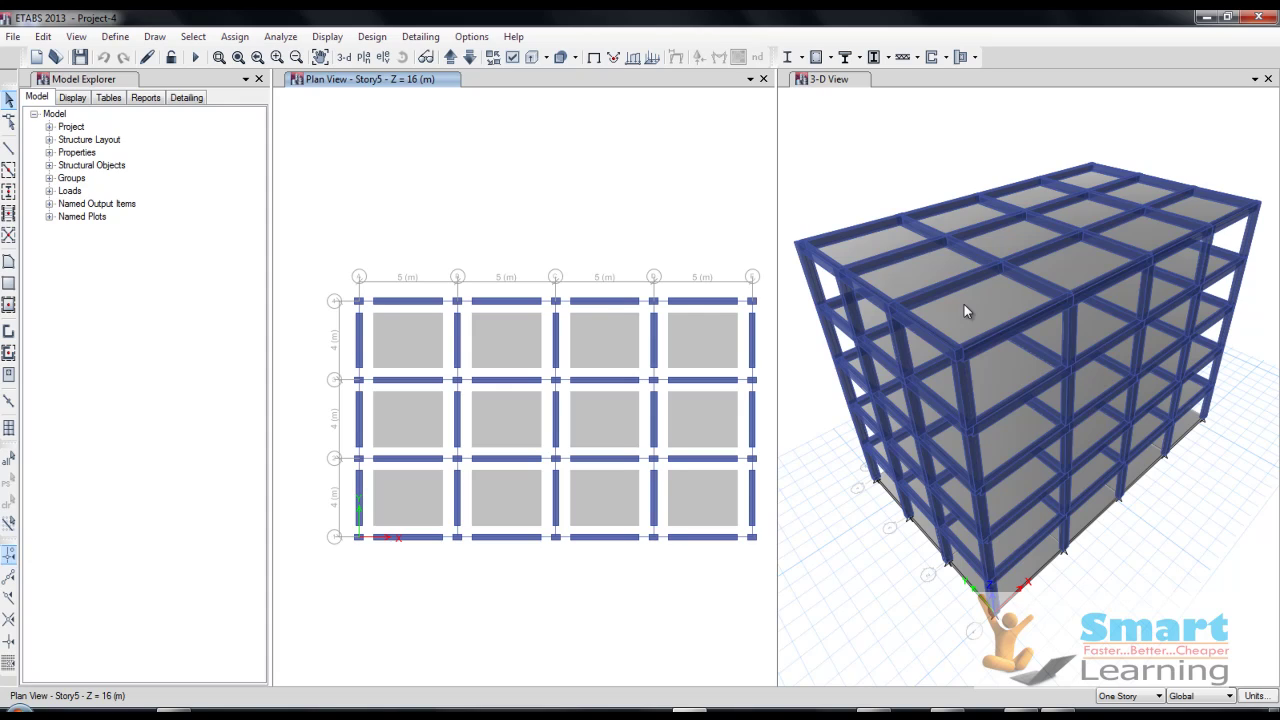
Select the top-floor slab and confirm diaphragm D1 as Rigid in the diaphragm definitions.
left_click(903, 277)
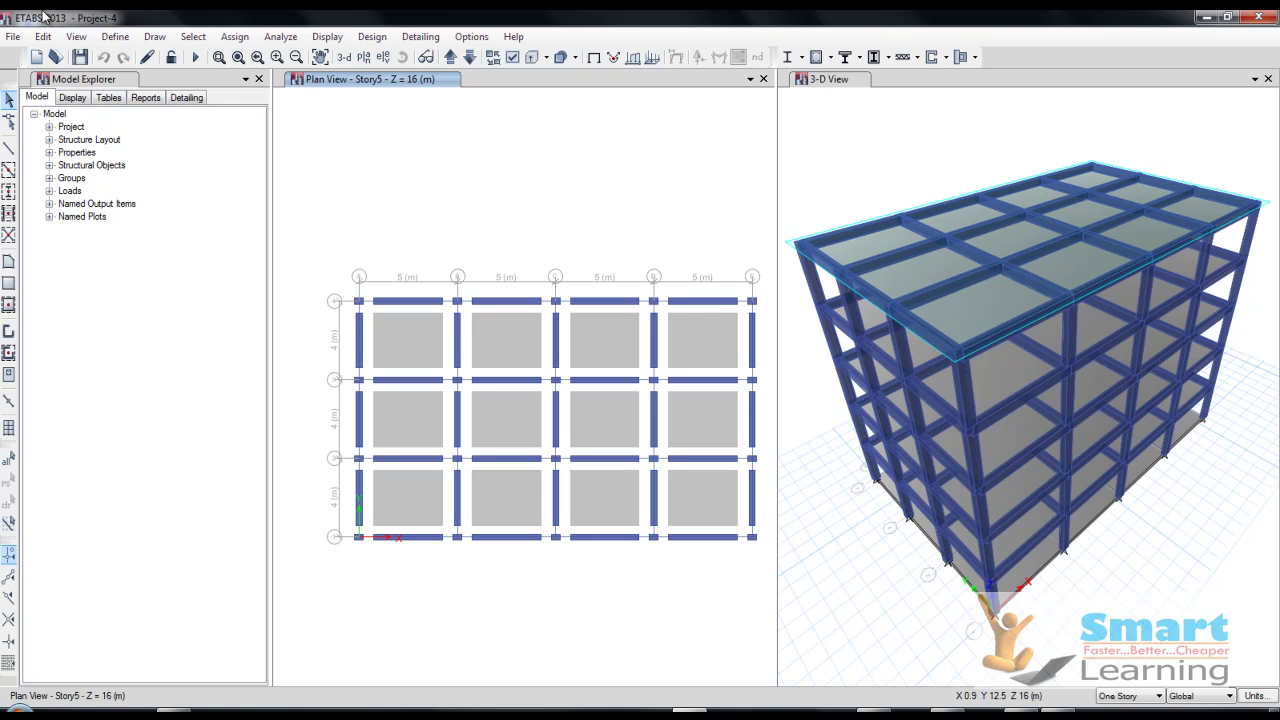
left_click(115, 37)
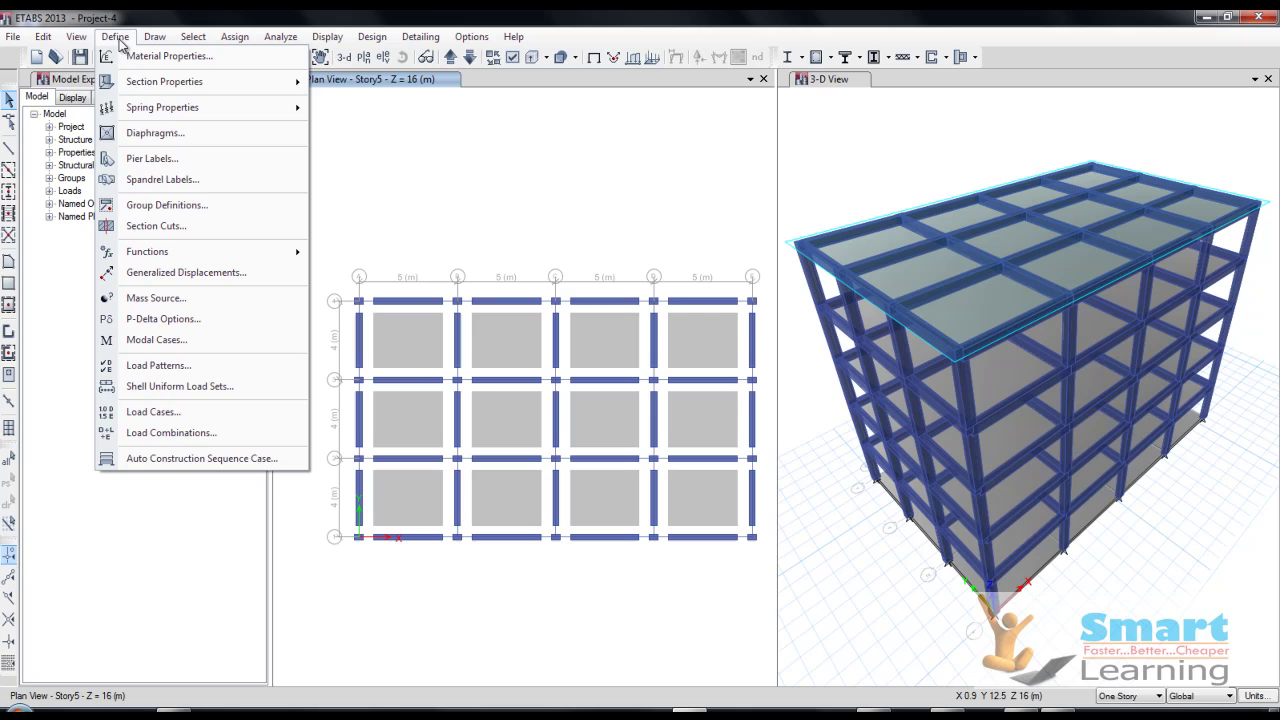
left_click(155, 138)
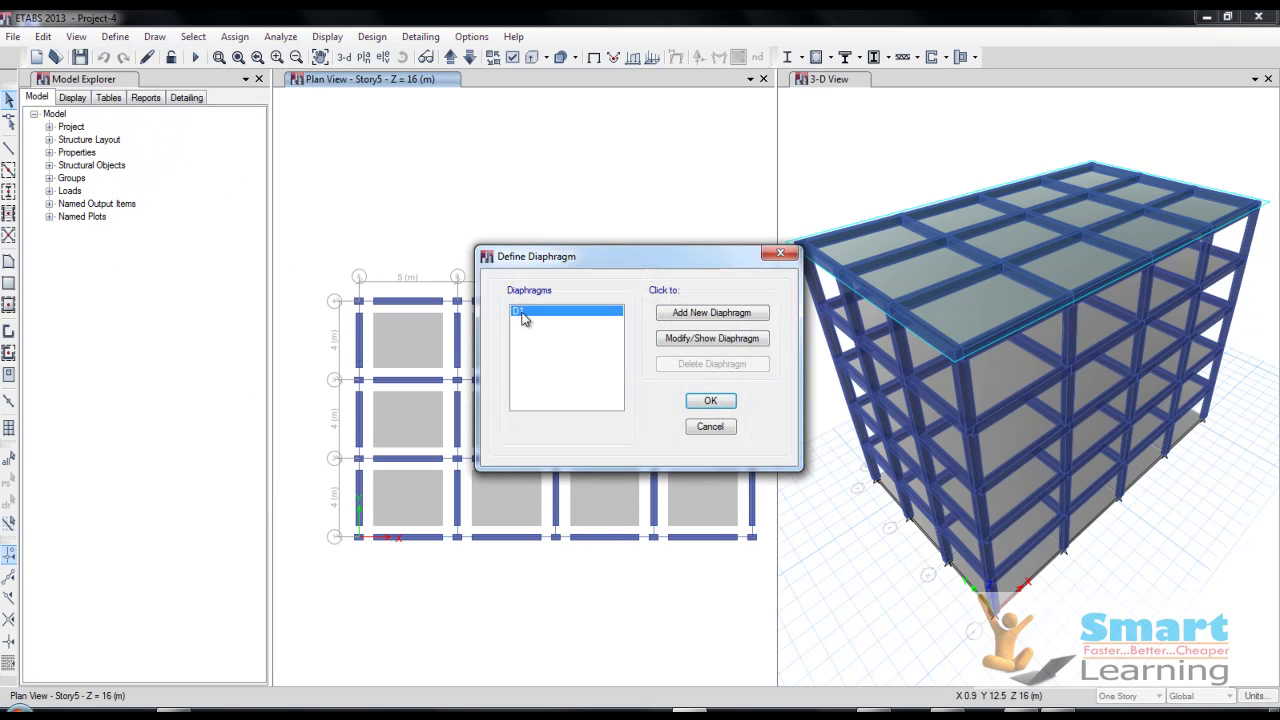
left_click(706, 343)
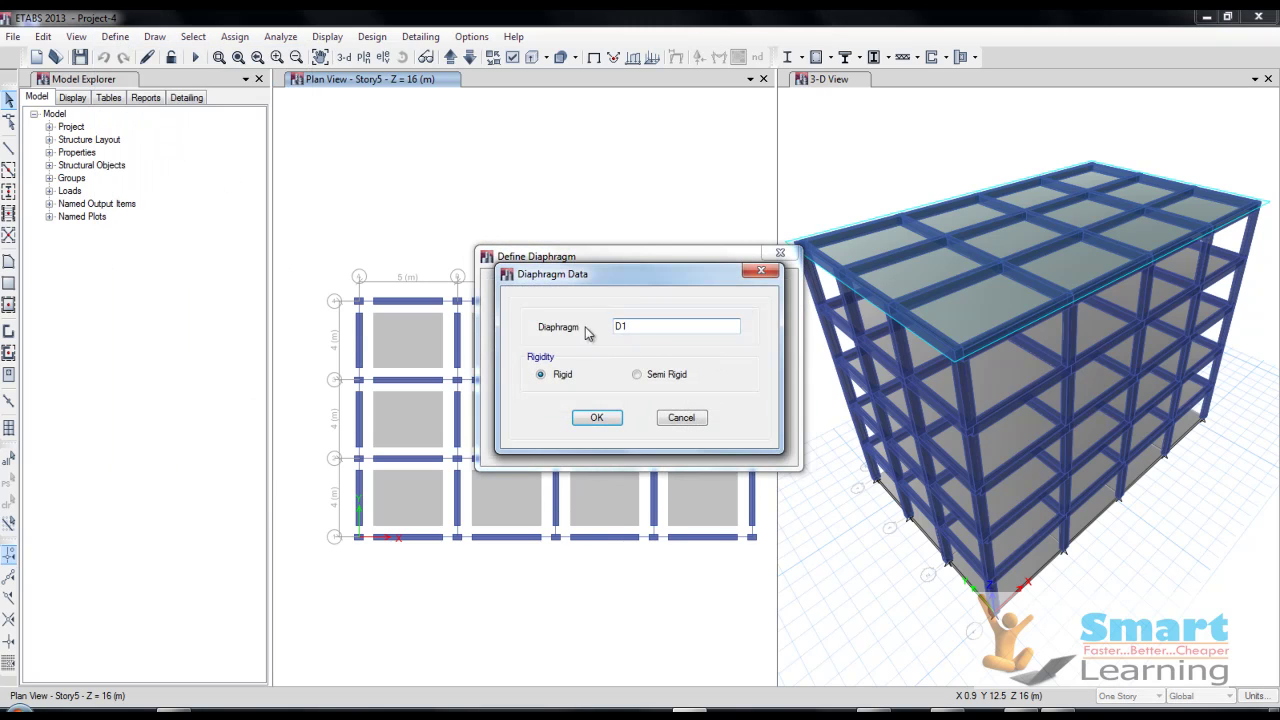
left_click(660, 375)
left_click(541, 375)
left_click(596, 417)
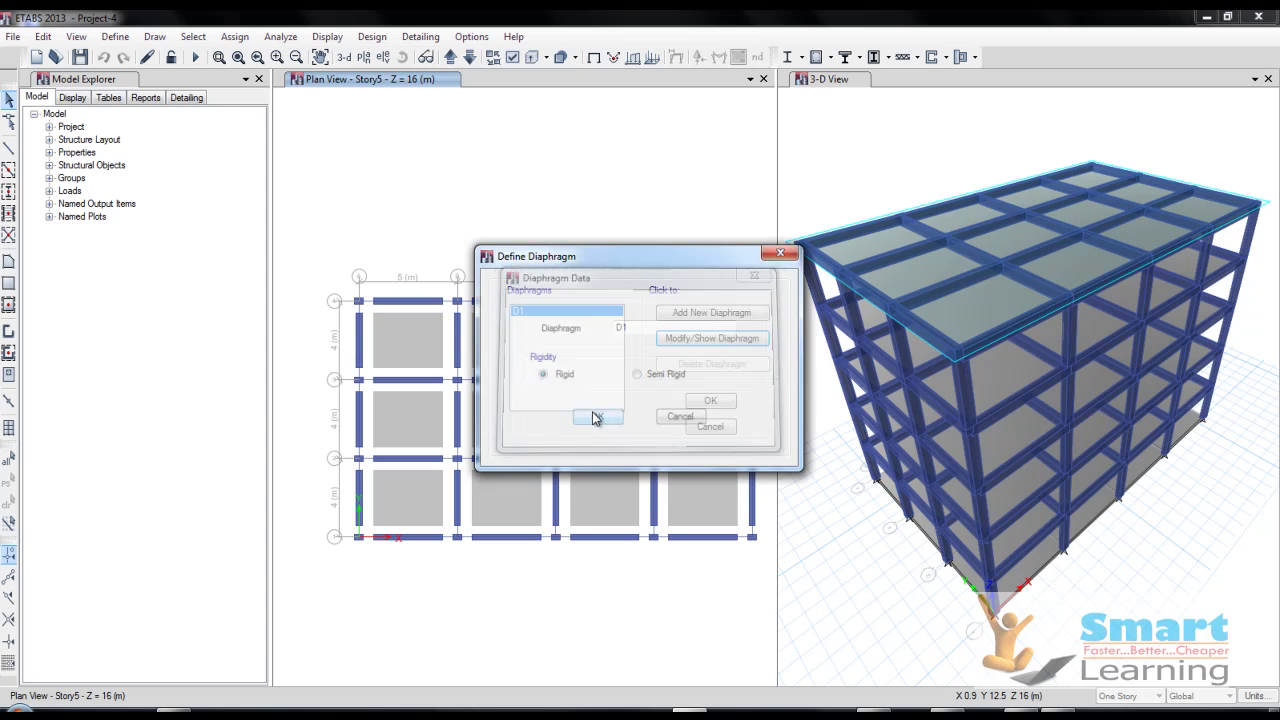
left_click(710, 401)
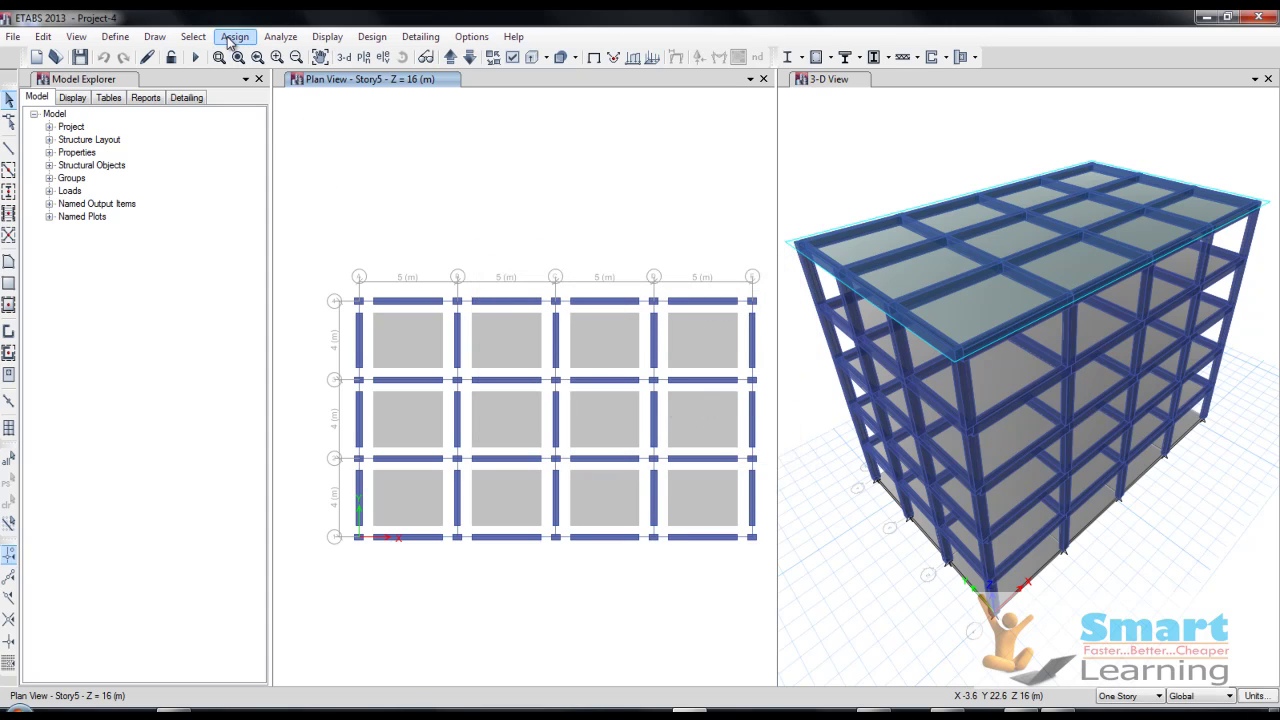
Select all 72 floor shells using selection by object type Floors.
left_click(232, 38)
mouse_move(200, 38)
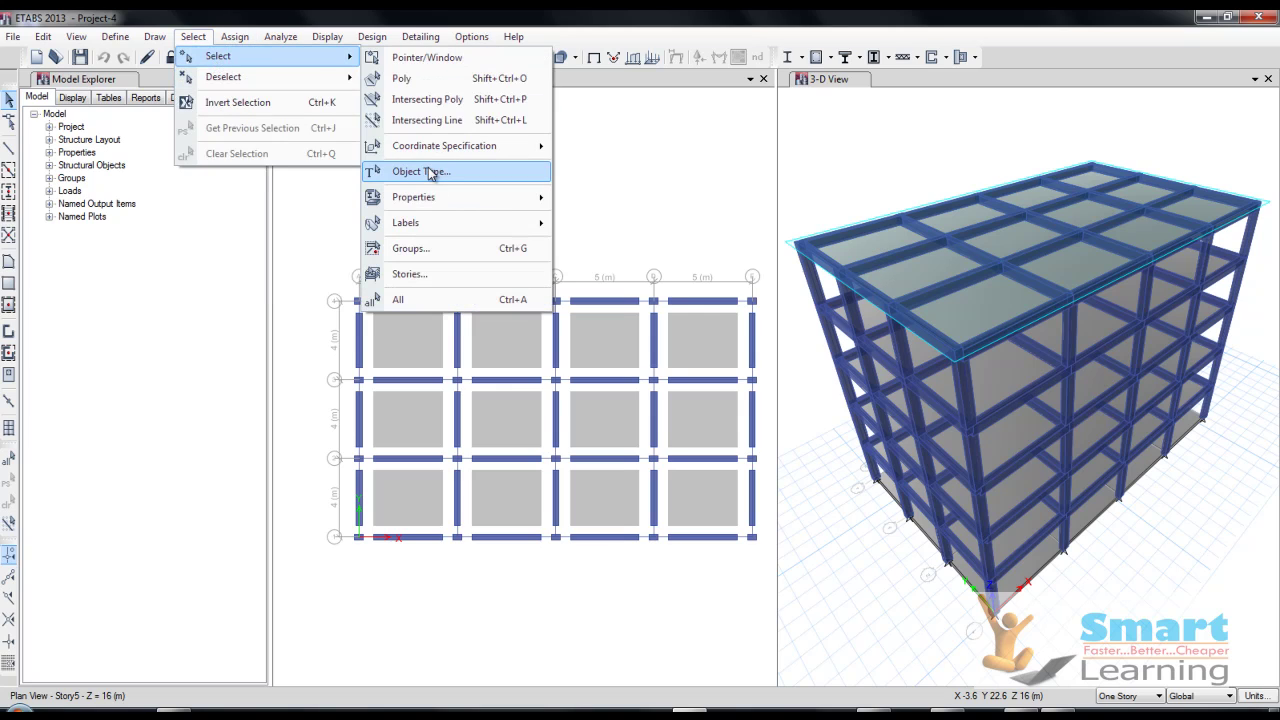
left_click(428, 172)
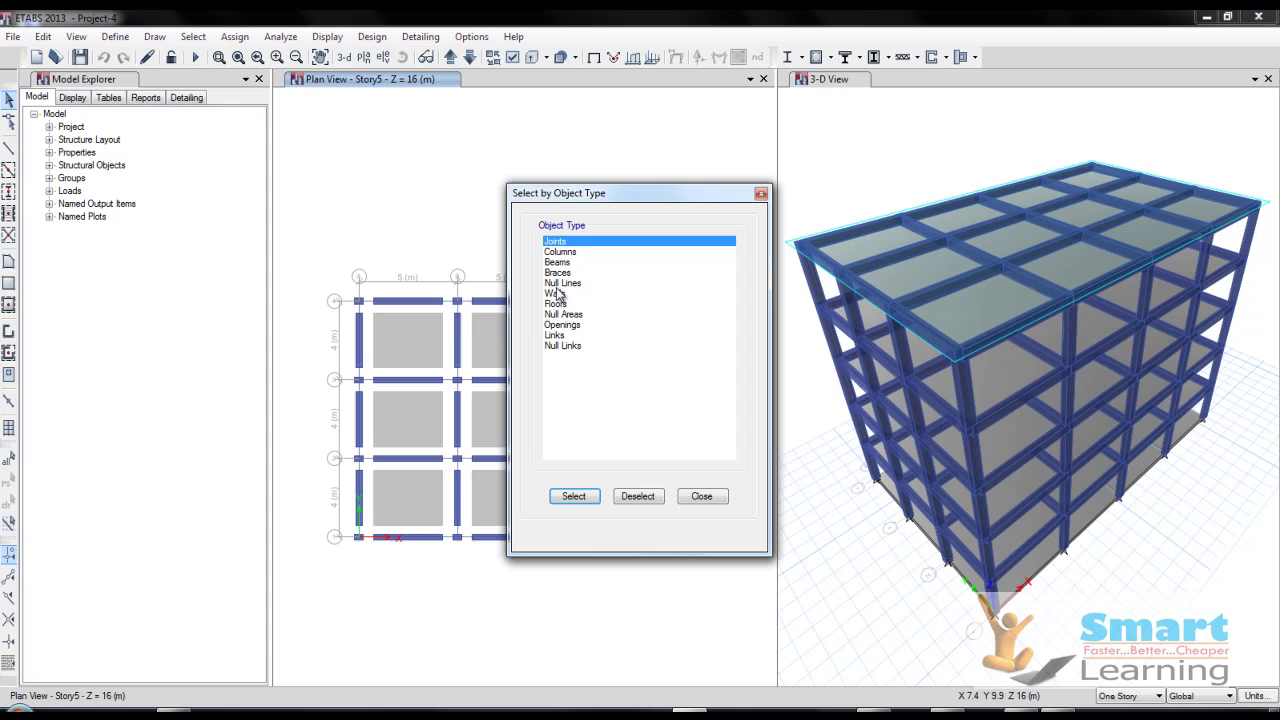
left_click(556, 304)
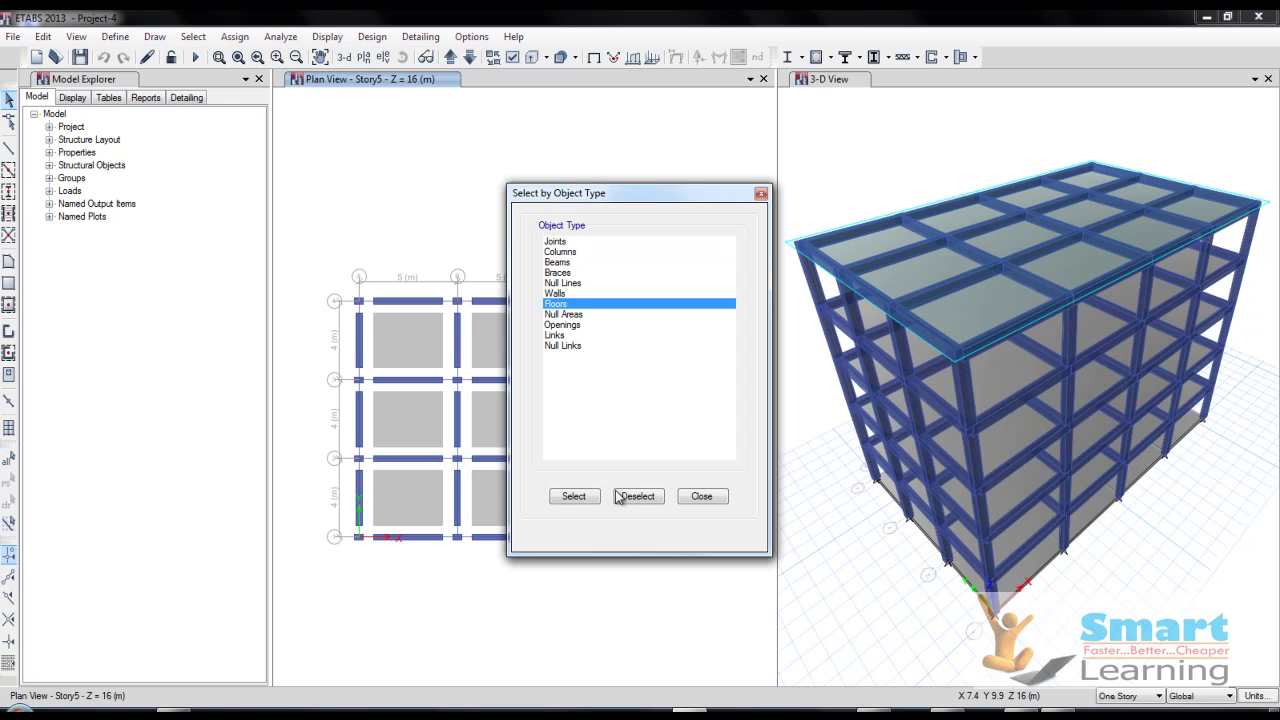
left_click(578, 500)
left_click(703, 496)
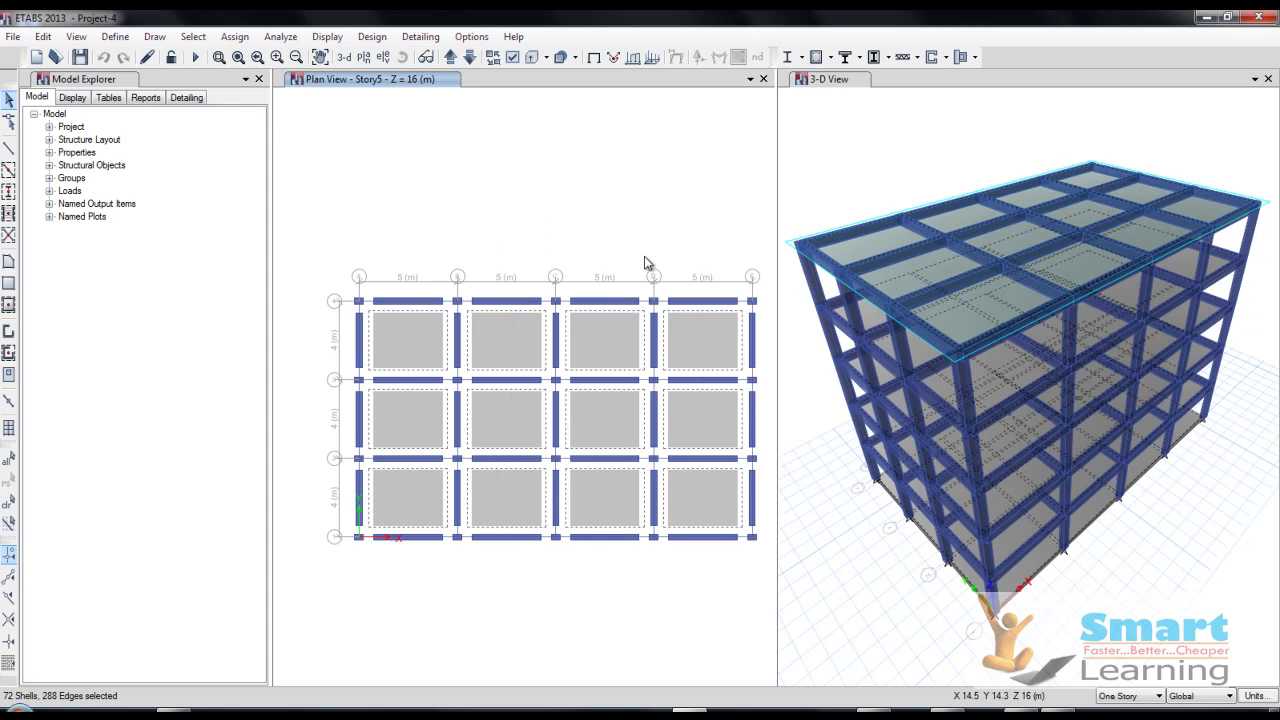
left_click(234, 36)
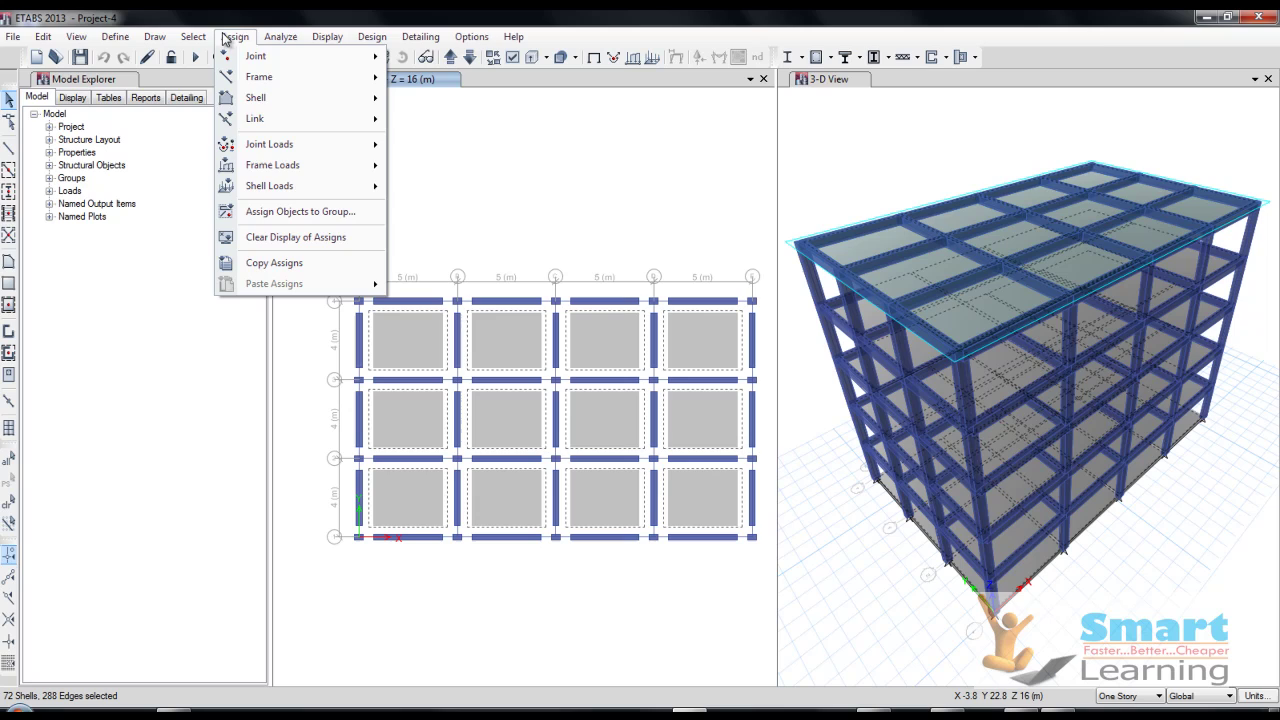
Assign diaphragm D1 to the selected floor slabs and close the assignment dialog.
mouse_move(260, 98)
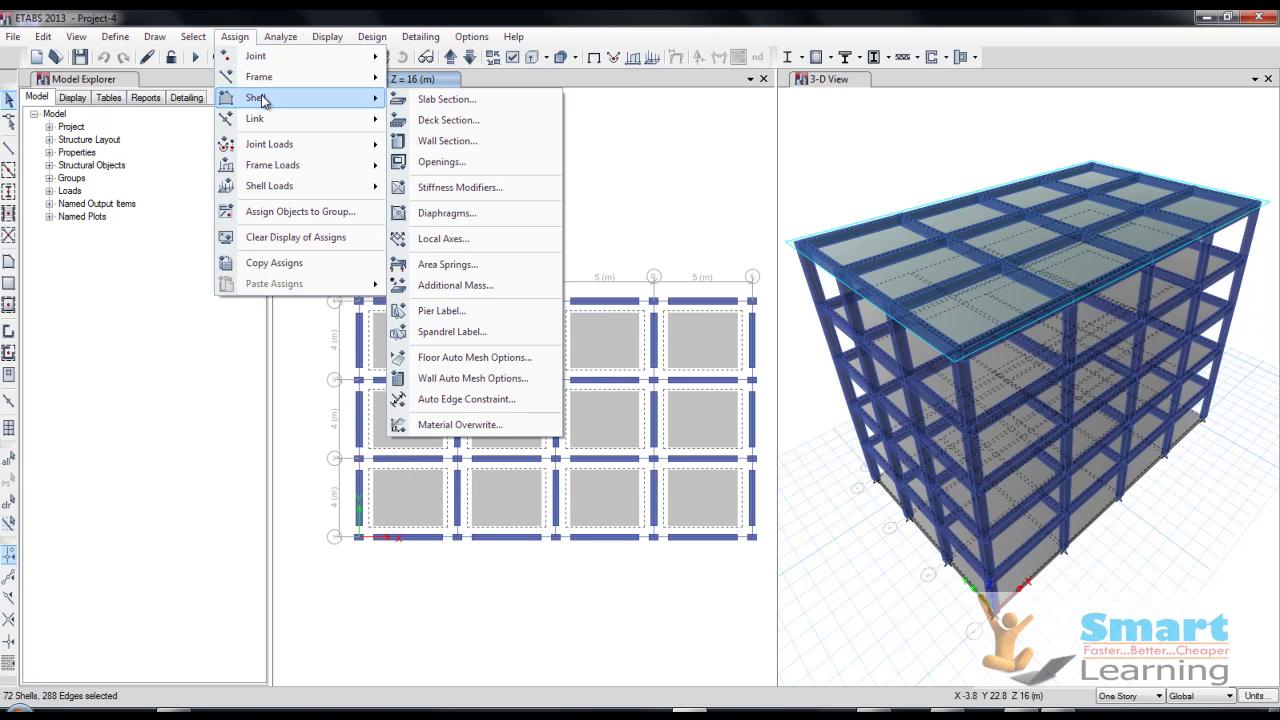
left_click(455, 215)
left_click(552, 252)
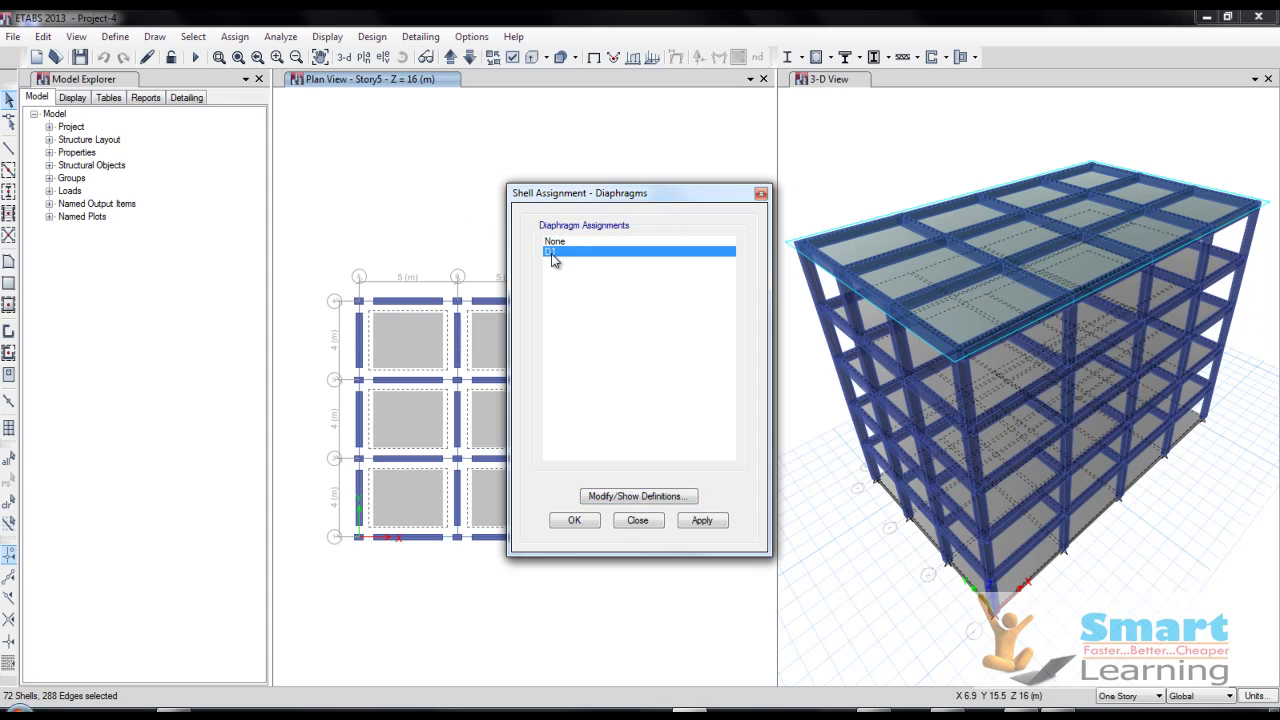
left_click(703, 522)
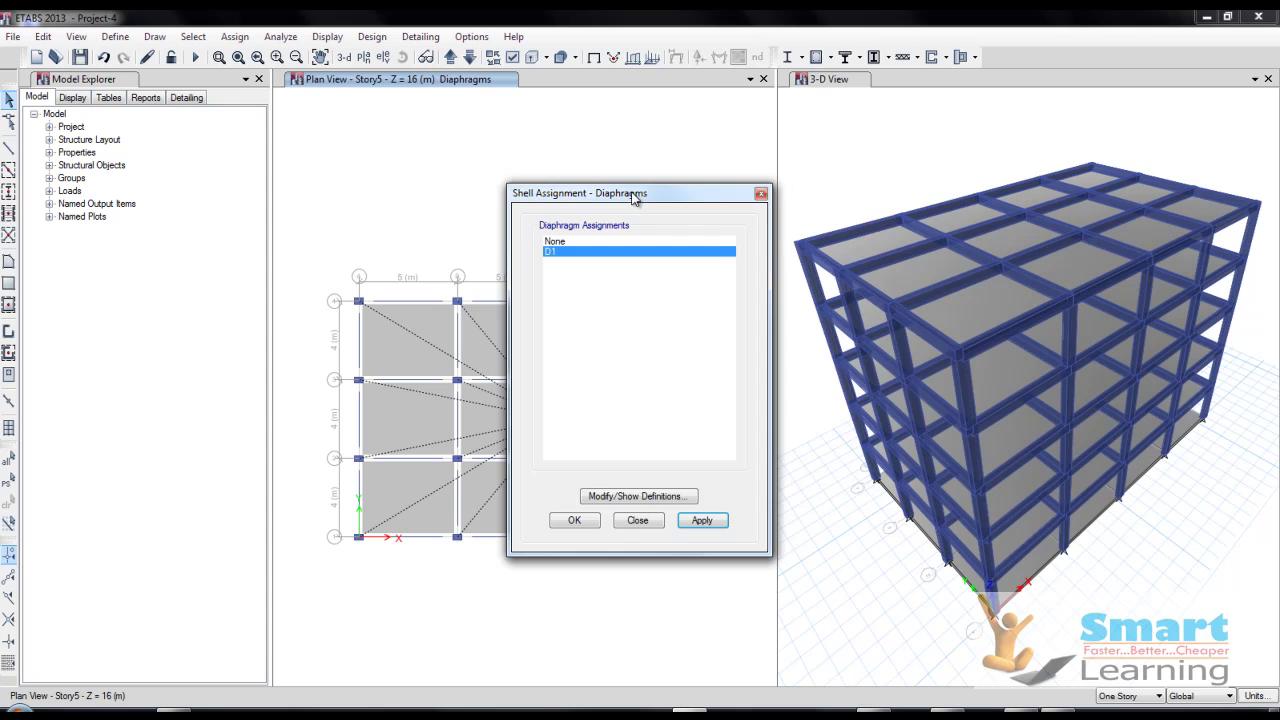
left_click_drag(632, 197, 659, 131)
left_click(1020, 149)
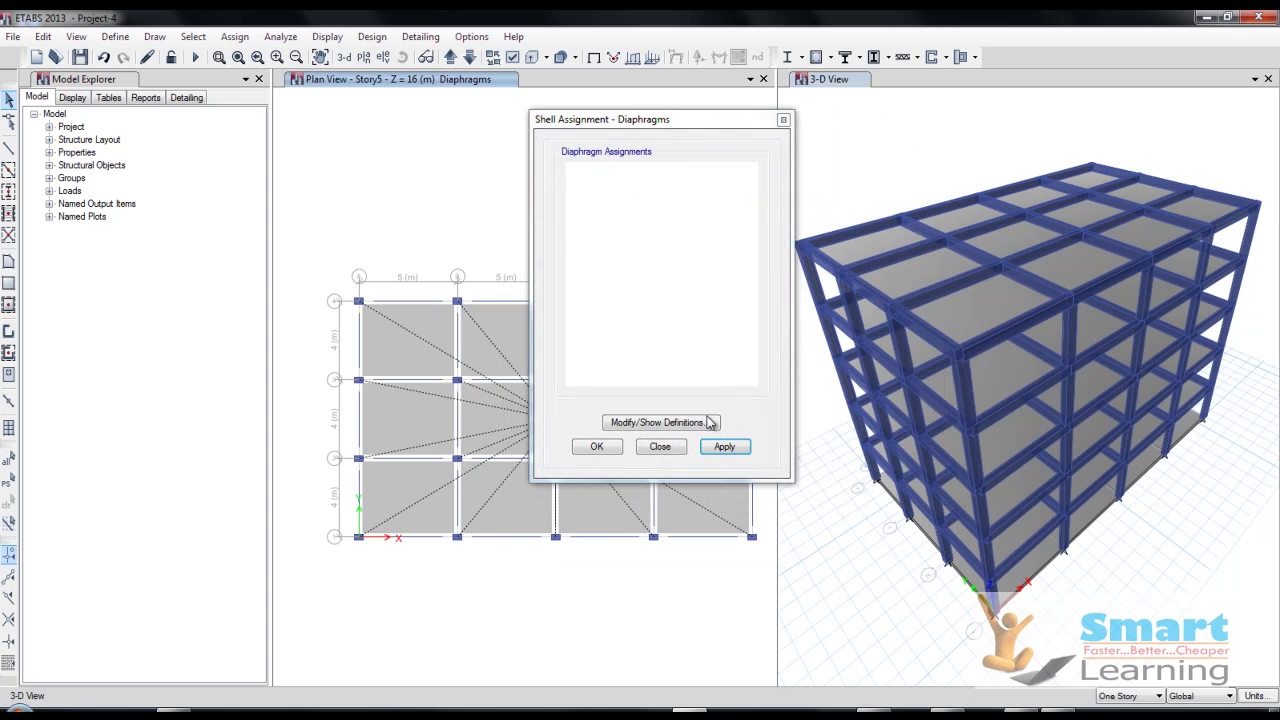
left_click(724, 447)
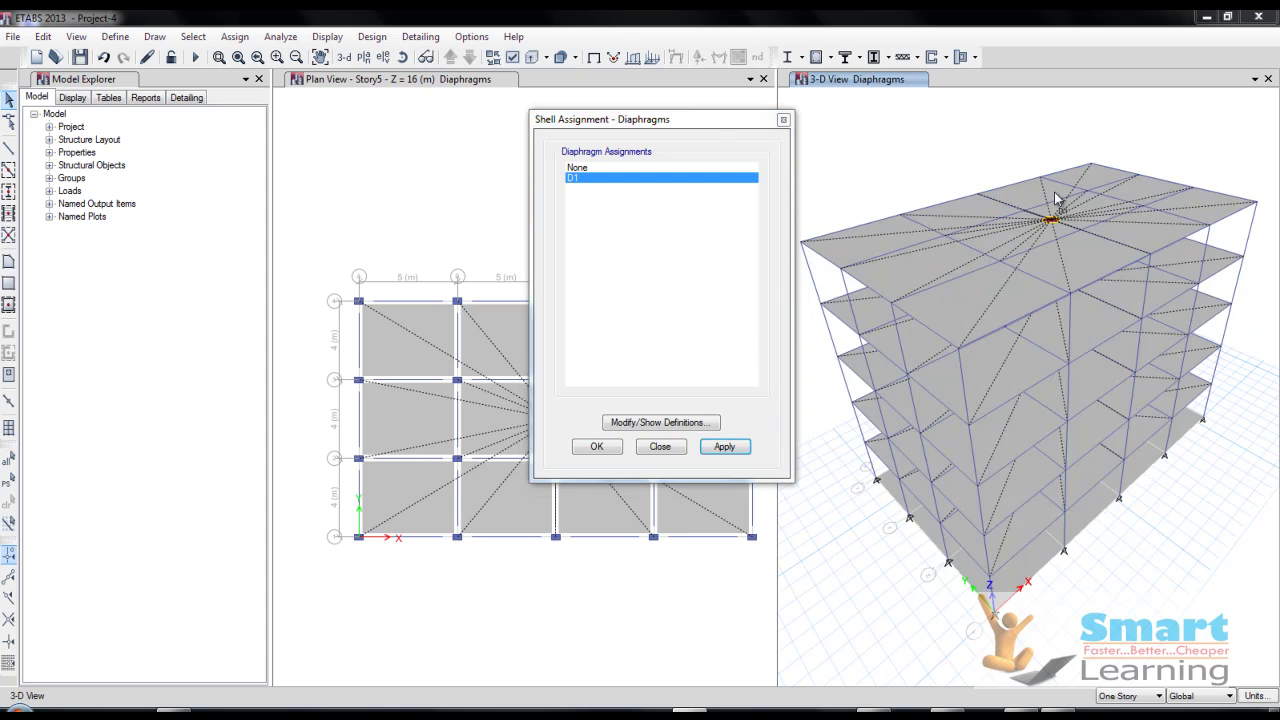
left_click(763, 421)
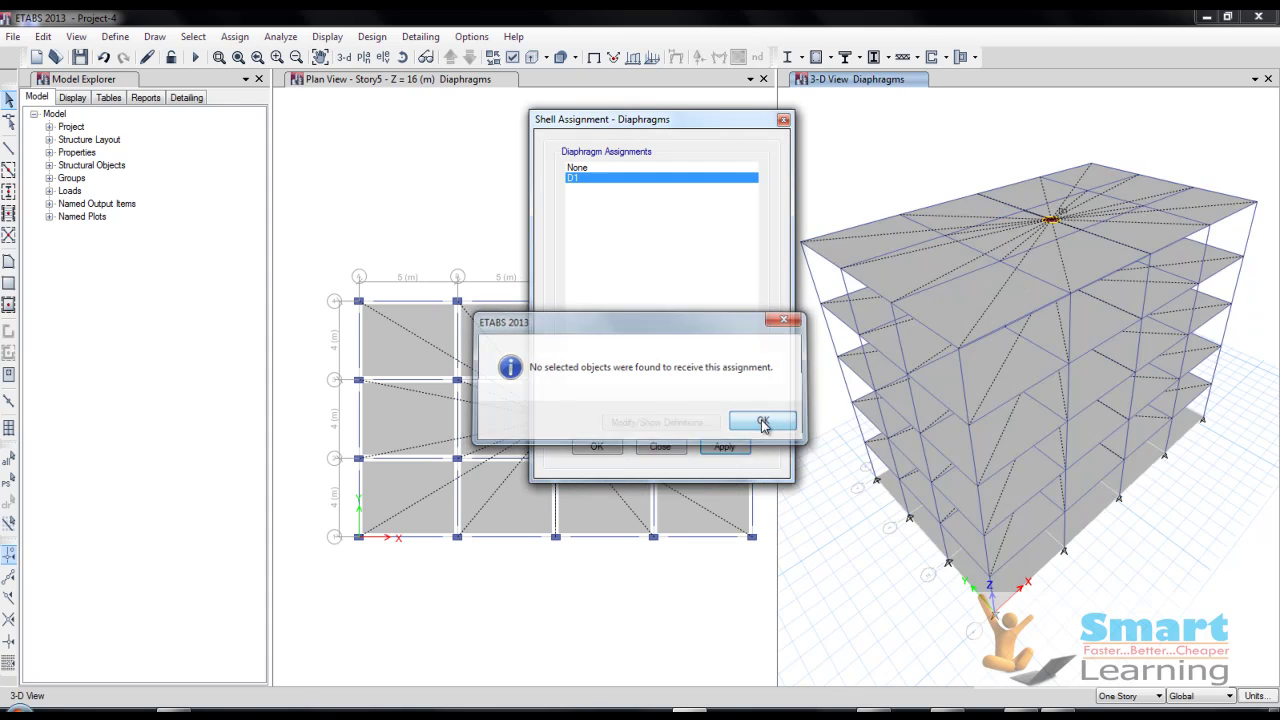
left_click(600, 447)
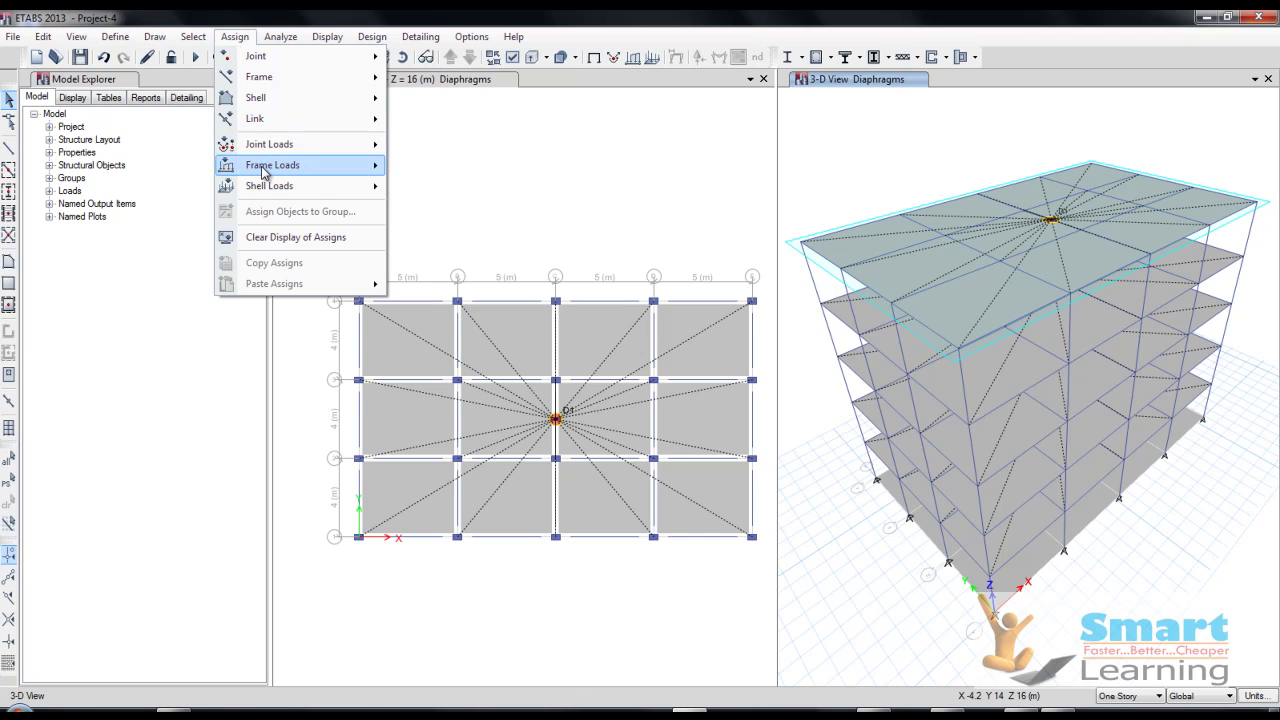
Reselect every floor slab by object type Floors.
mouse_move(263, 188)
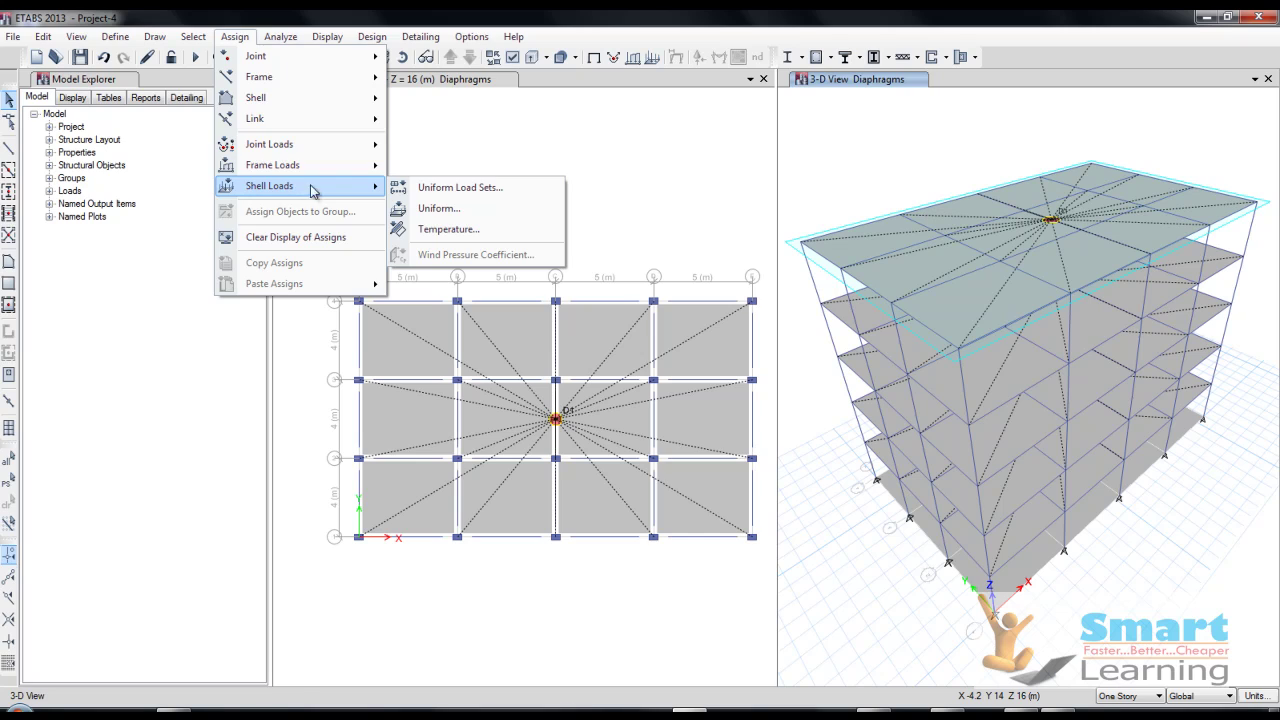
left_click(686, 211)
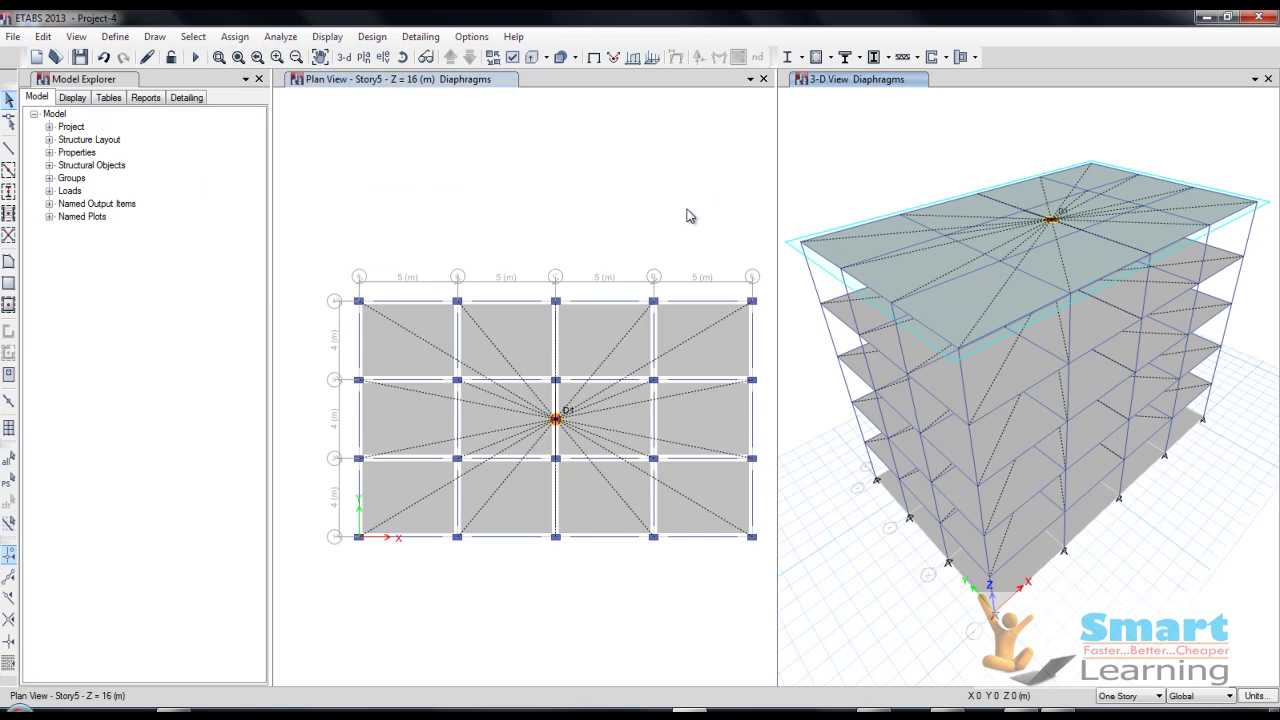
left_click(193, 36)
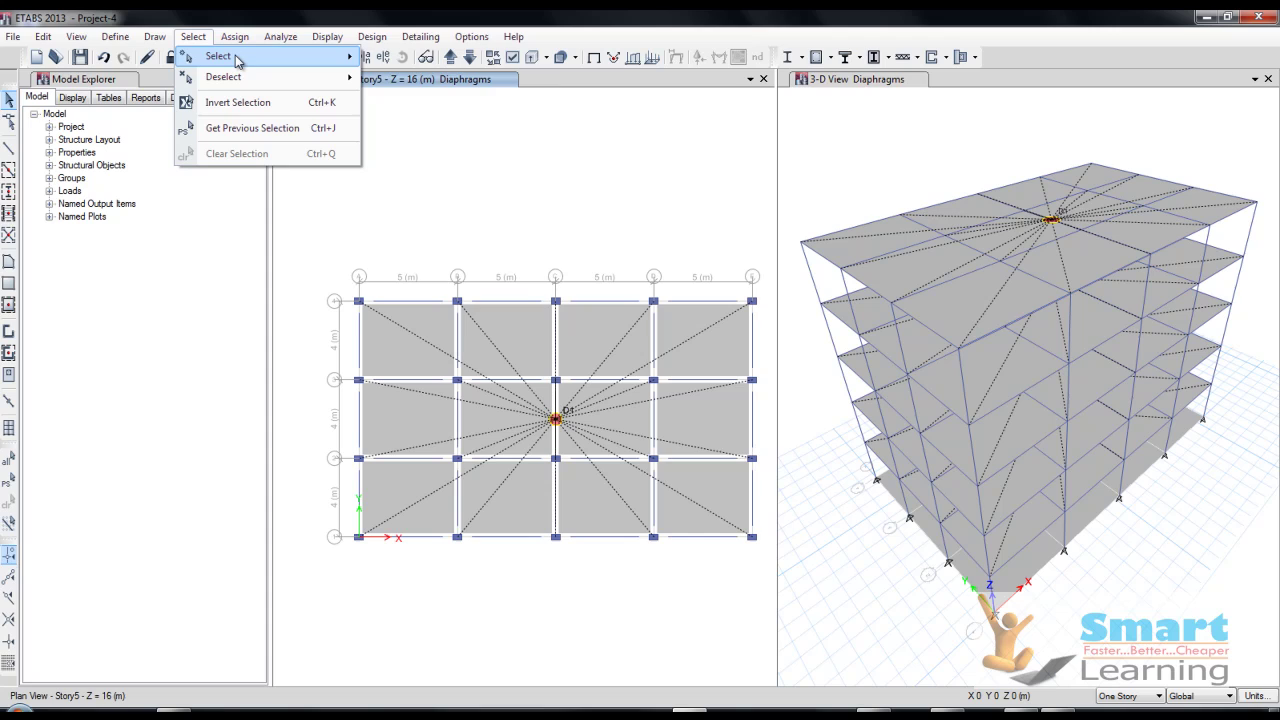
mouse_move(237, 57)
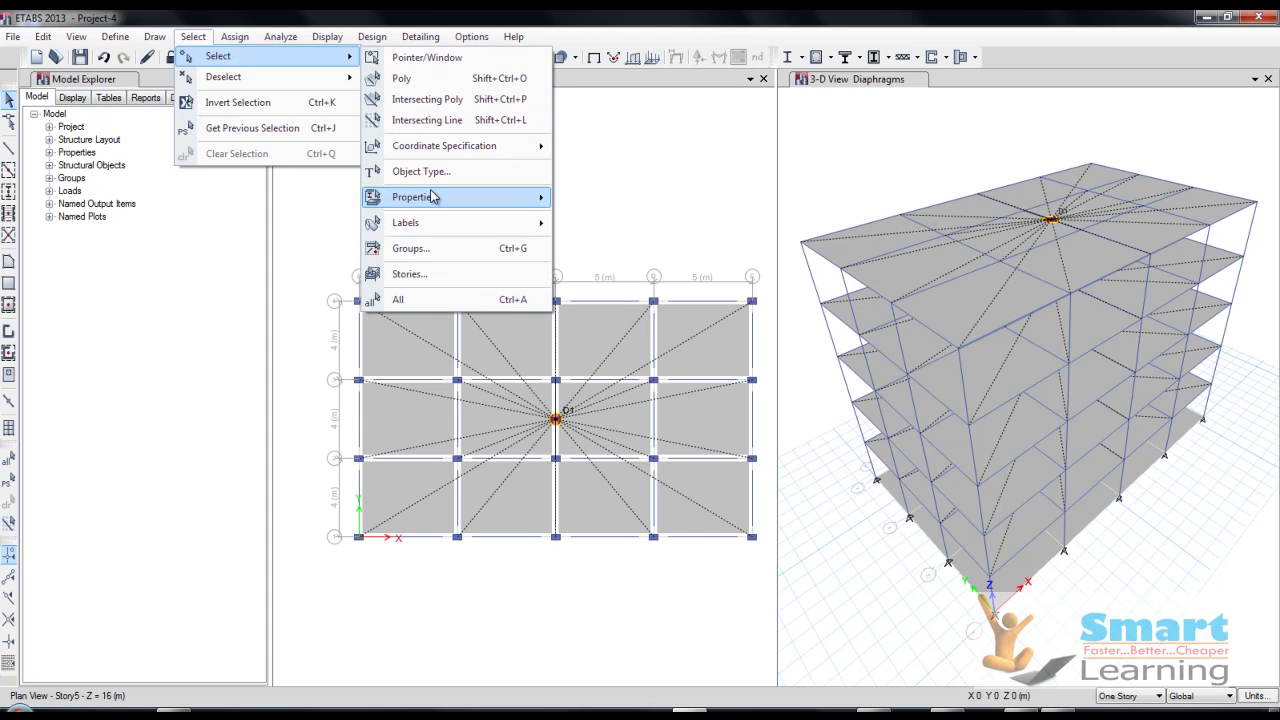
left_click(559, 234)
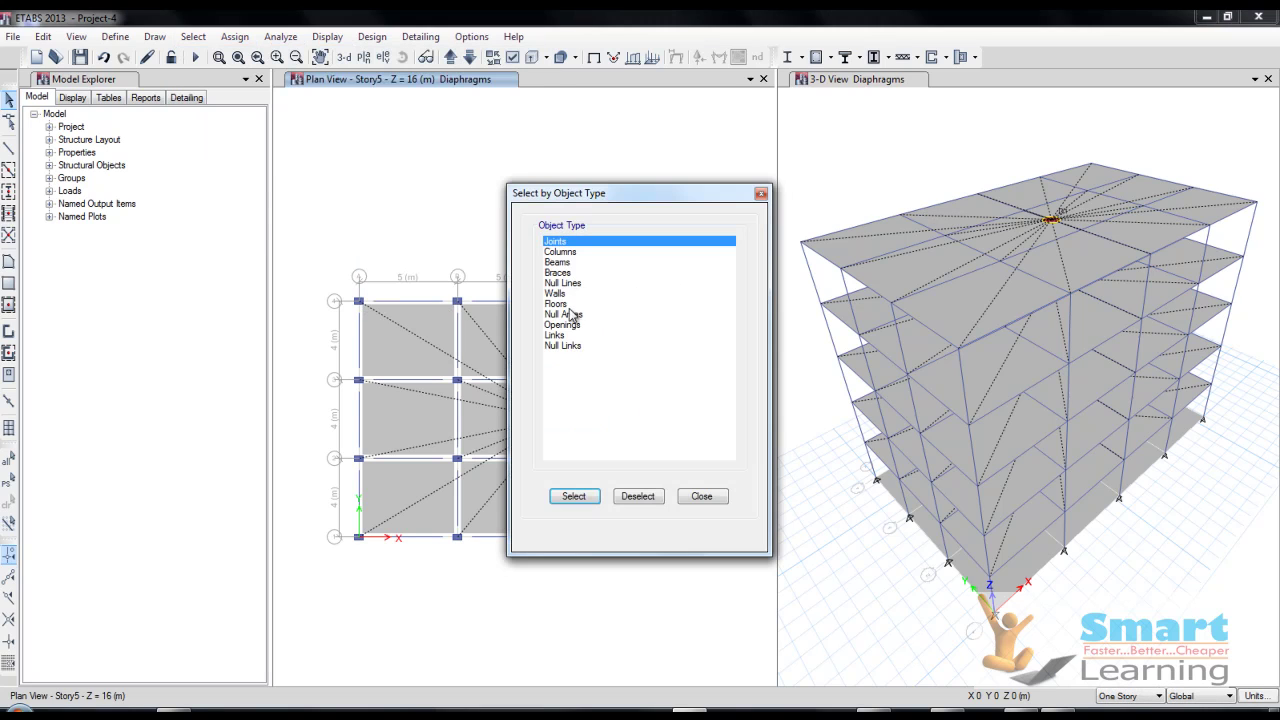
left_click(563, 303)
left_click(573, 496)
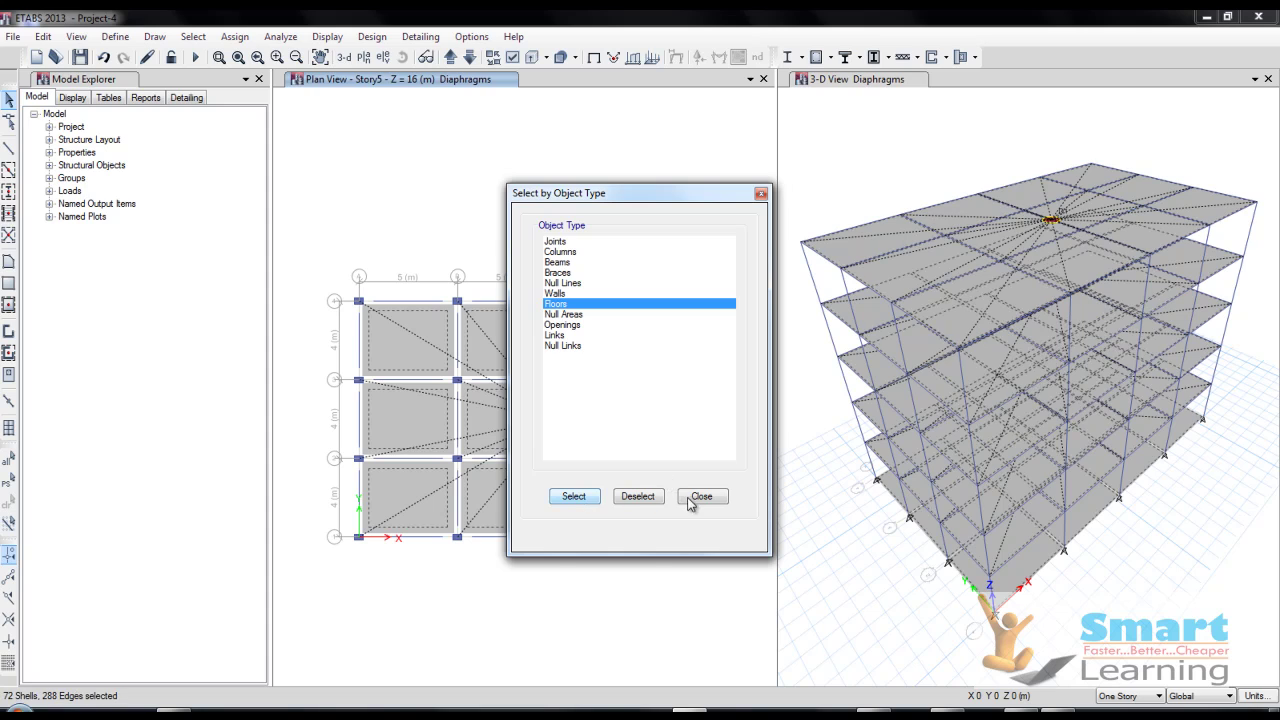
left_click(702, 496)
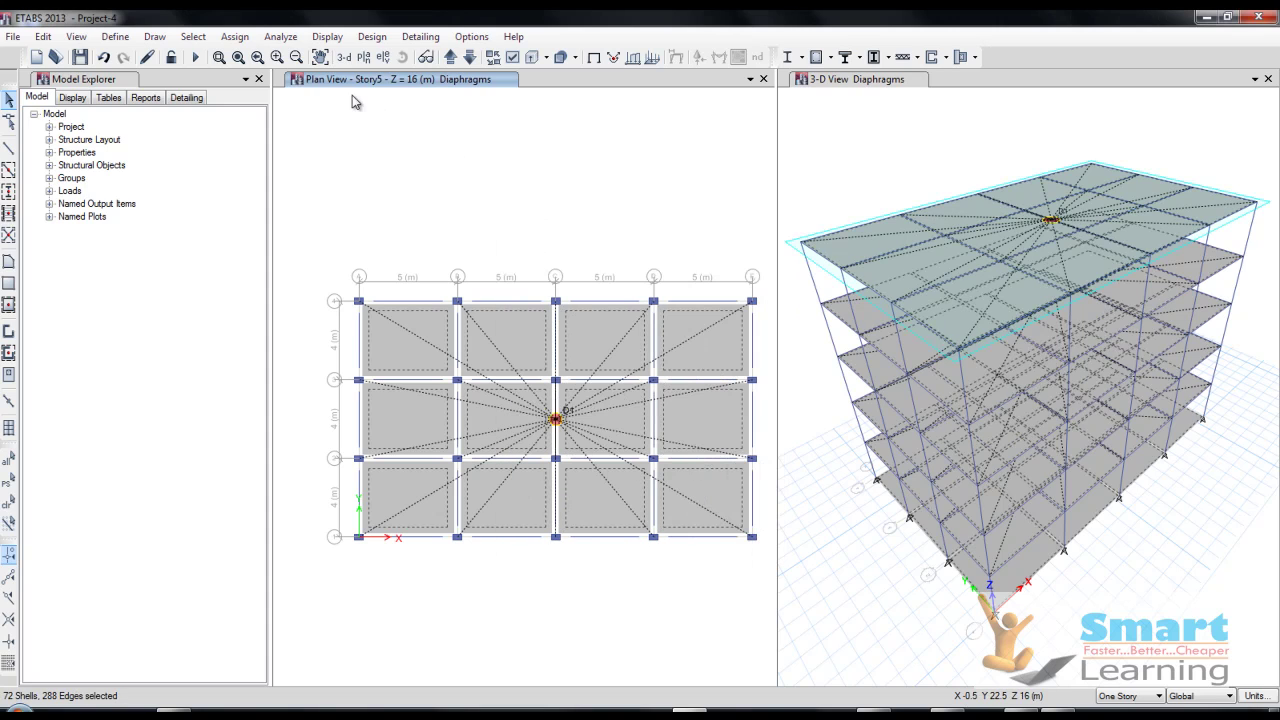
Apply a 3 kN/m² Live uniform load to the floor slabs.
left_click(240, 38)
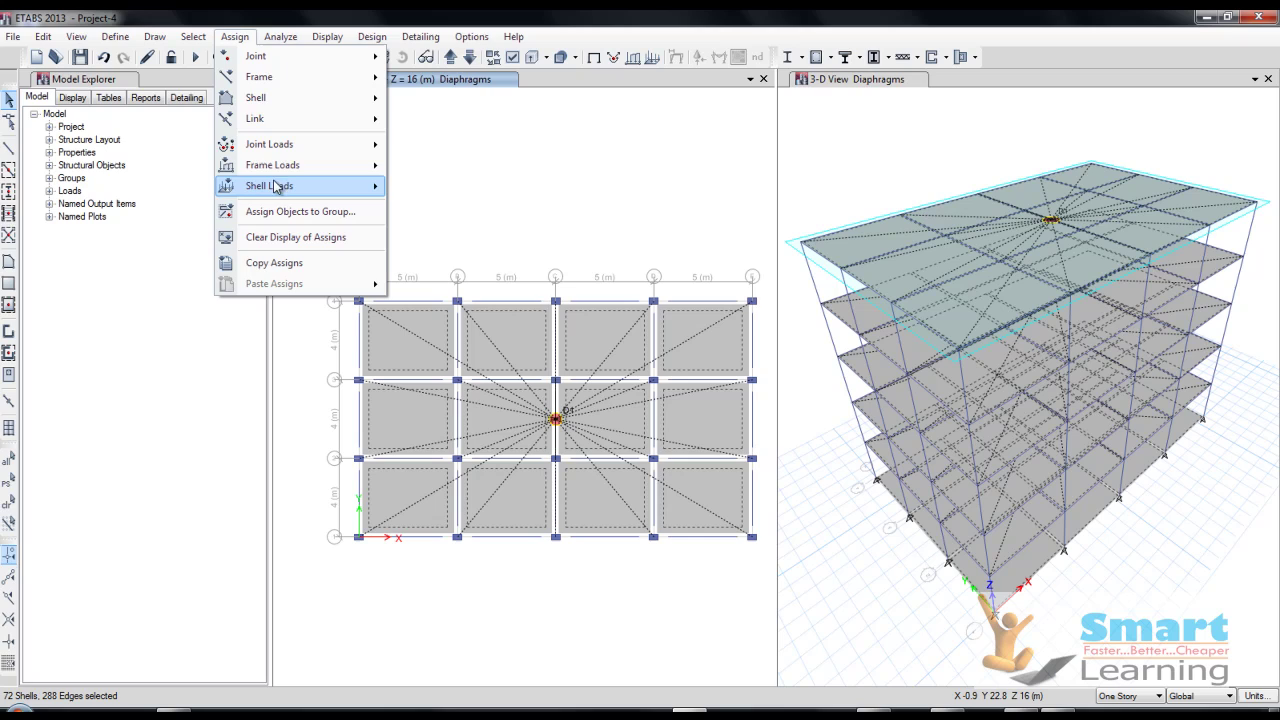
mouse_move(330, 186)
left_click(437, 208)
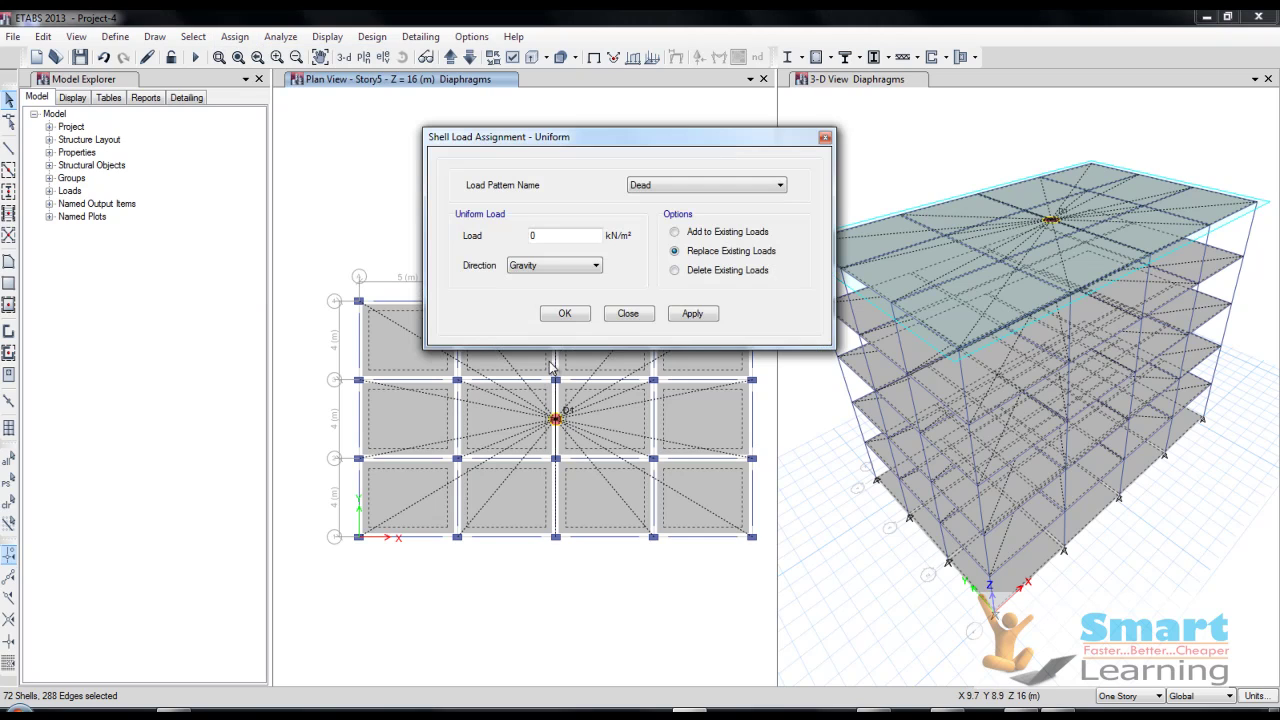
left_click(640, 188)
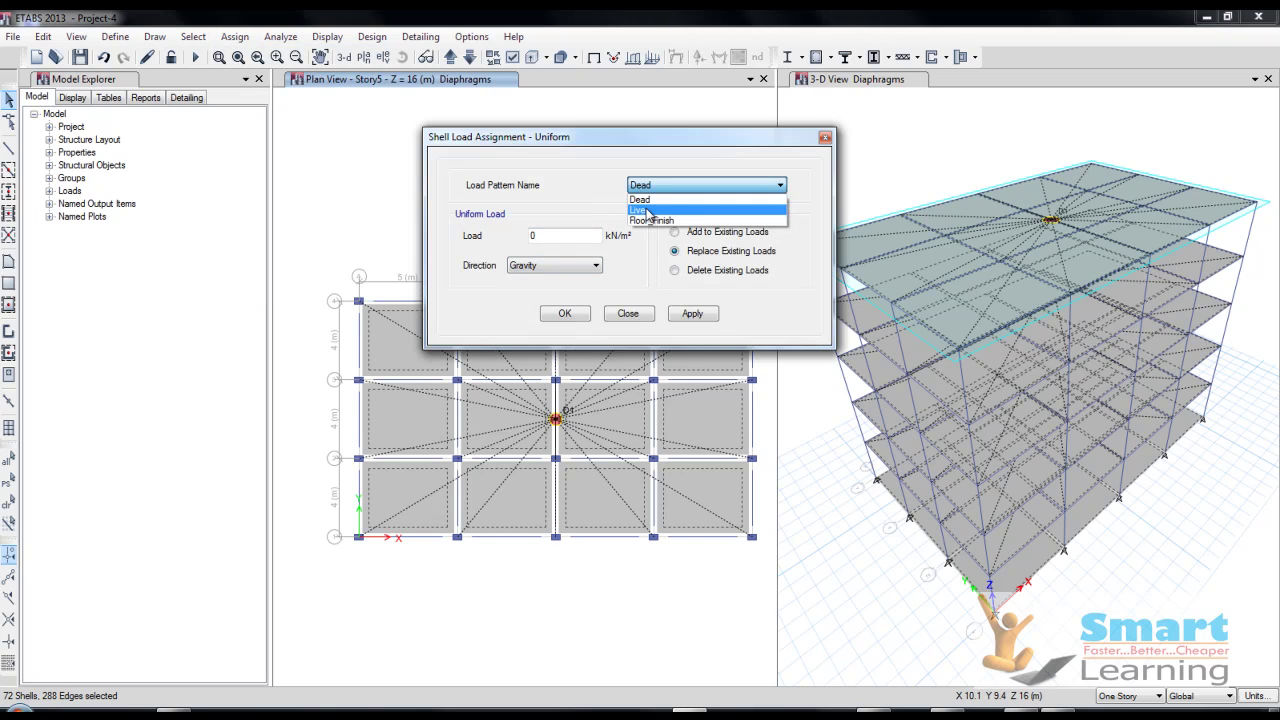
left_click(640, 209)
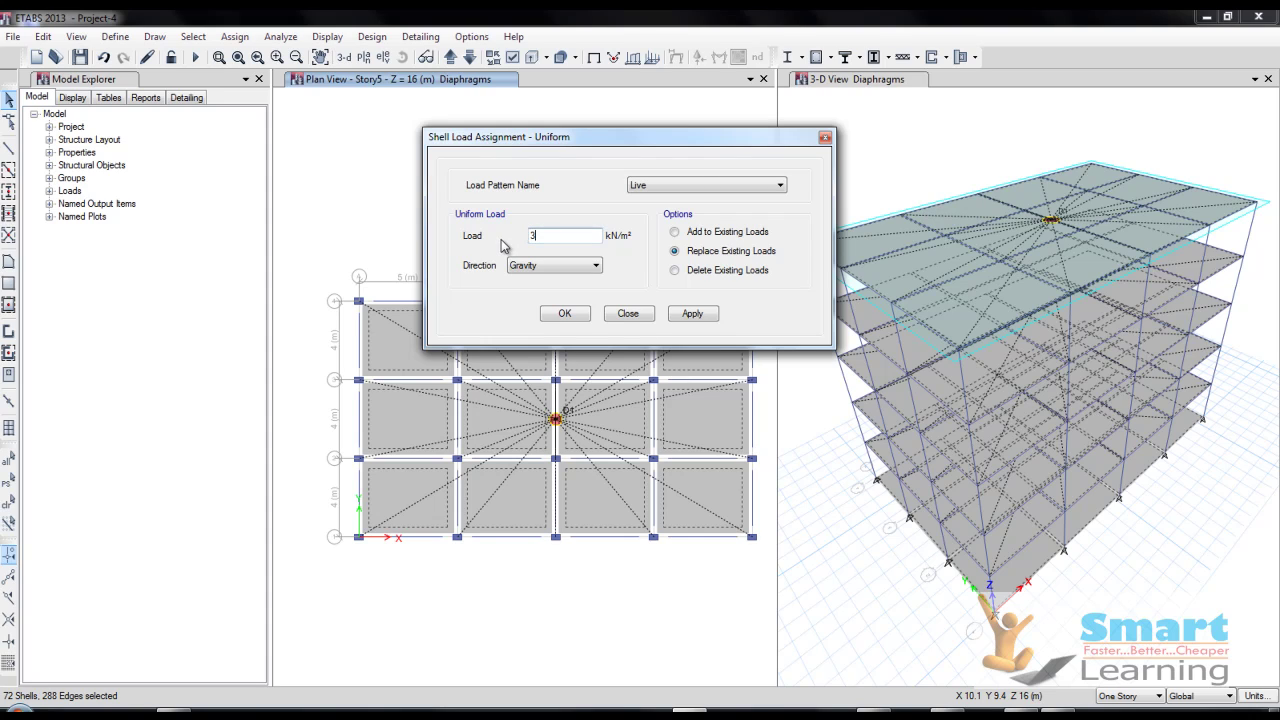
left_click(690, 315)
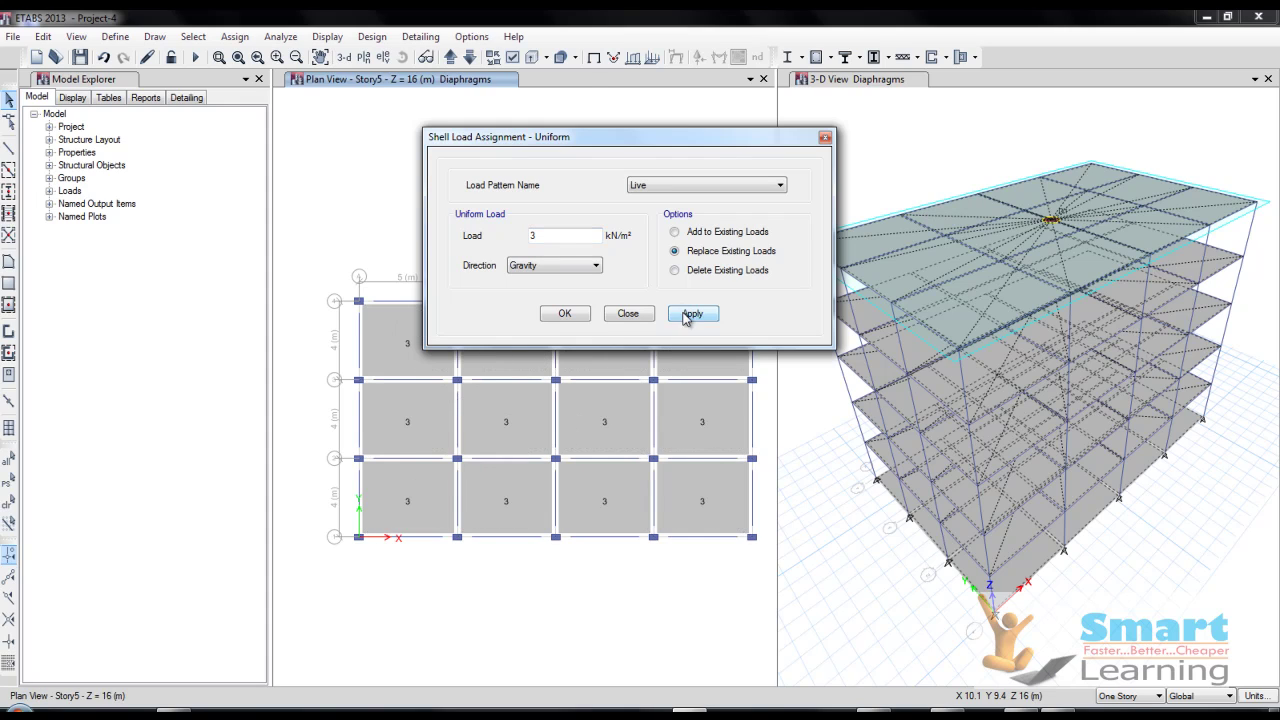
Try applying the 1 kN/m² Floor_Finish load and dismiss the no-selection warning.
left_click(646, 186)
left_click(650, 220)
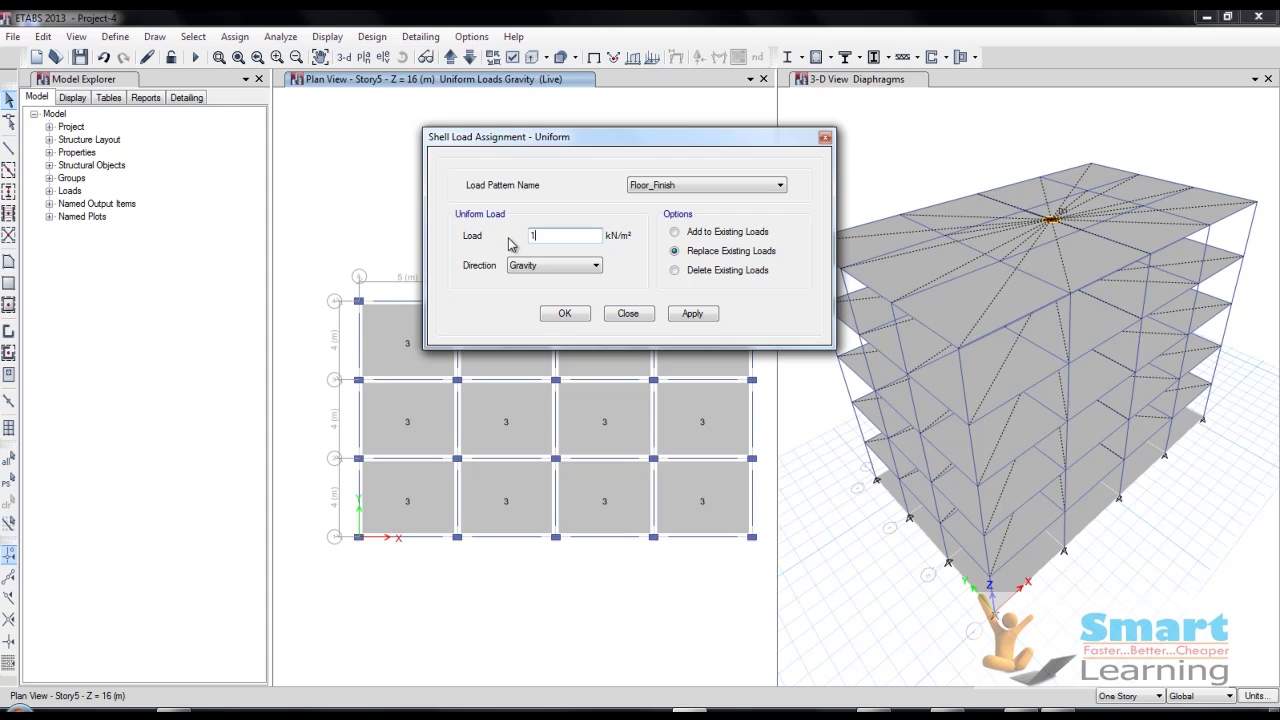
left_click(690, 315)
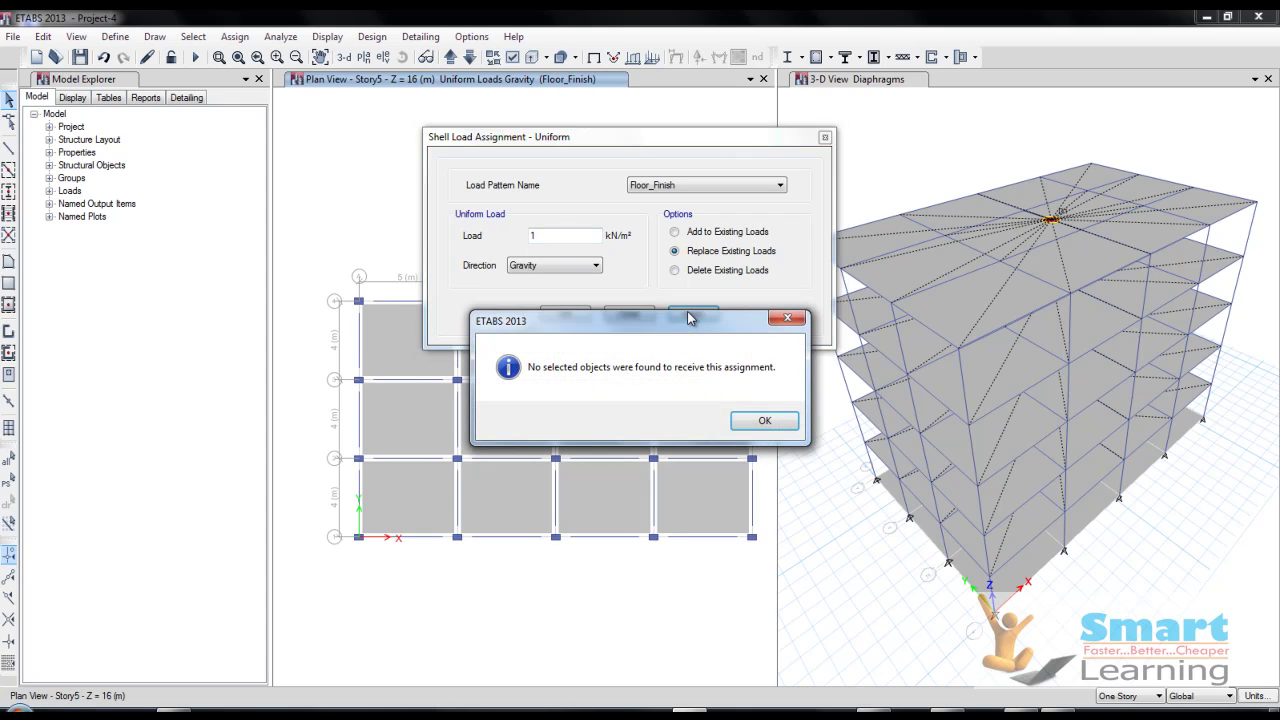
left_click(752, 422)
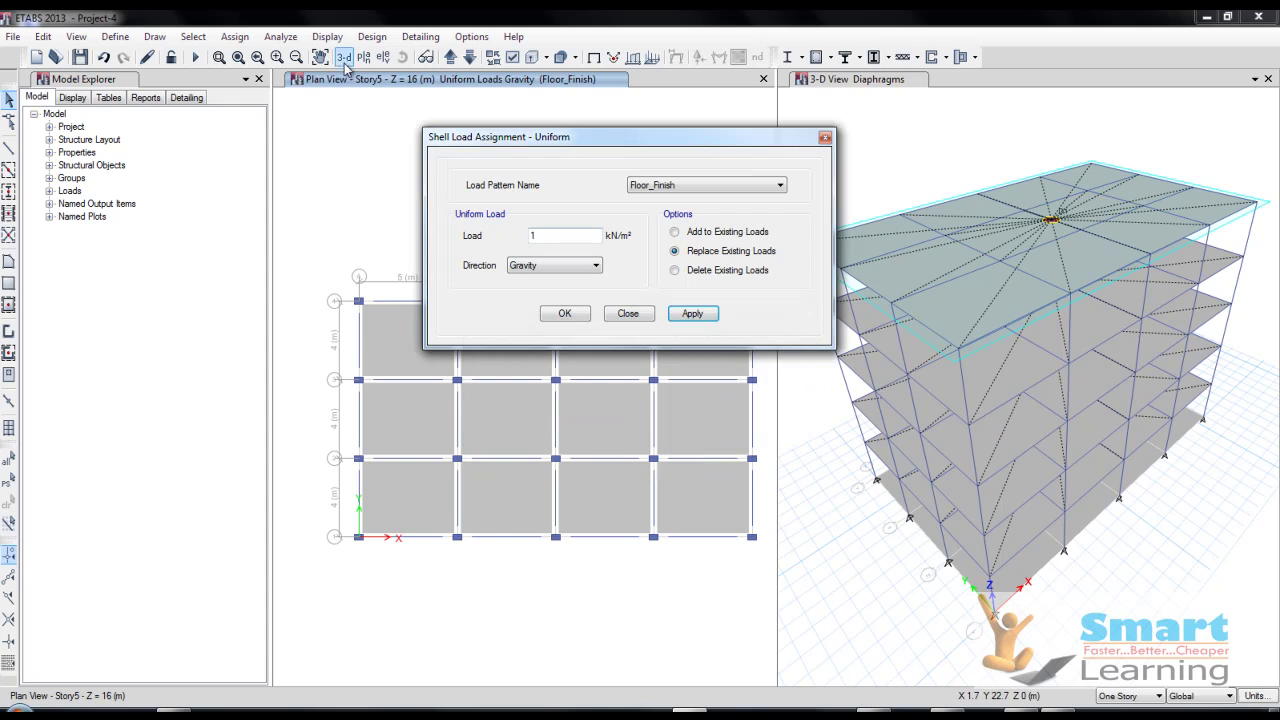
Reselect all floors, apply the 1 kN/m² Floor_Finish load, and reset the pattern to Live.
left_click(195, 38)
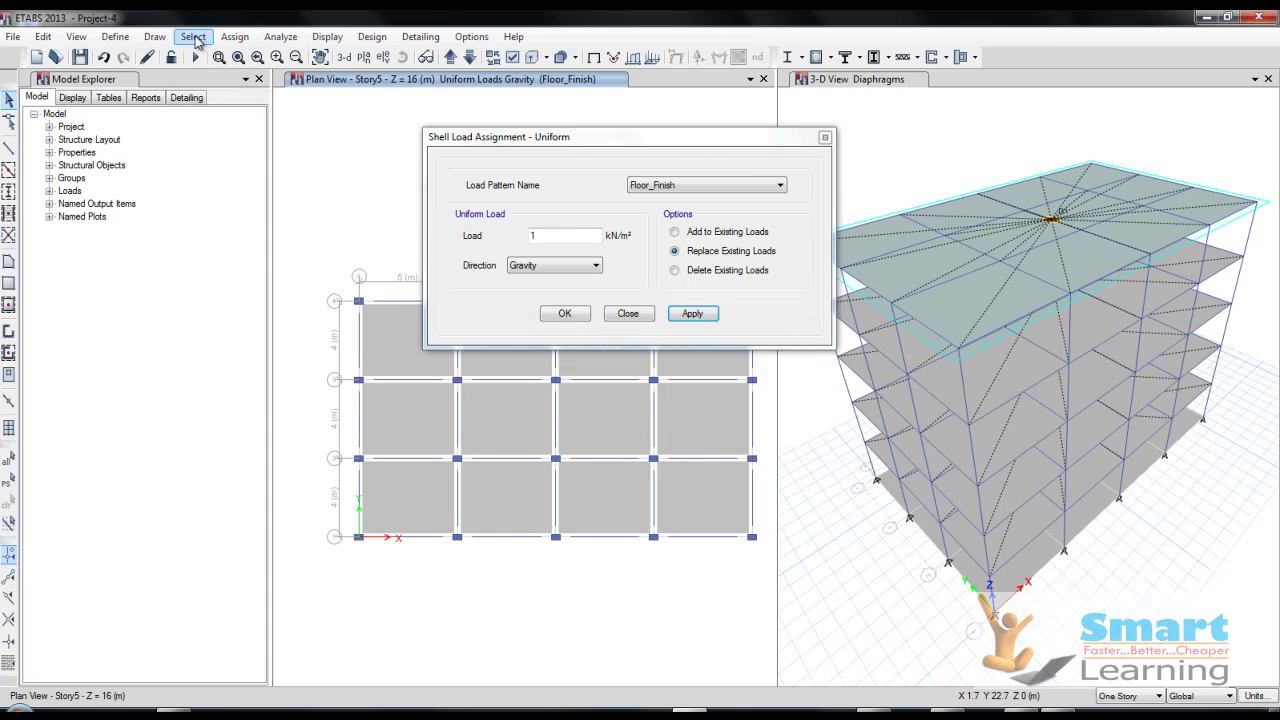
mouse_move(230, 58)
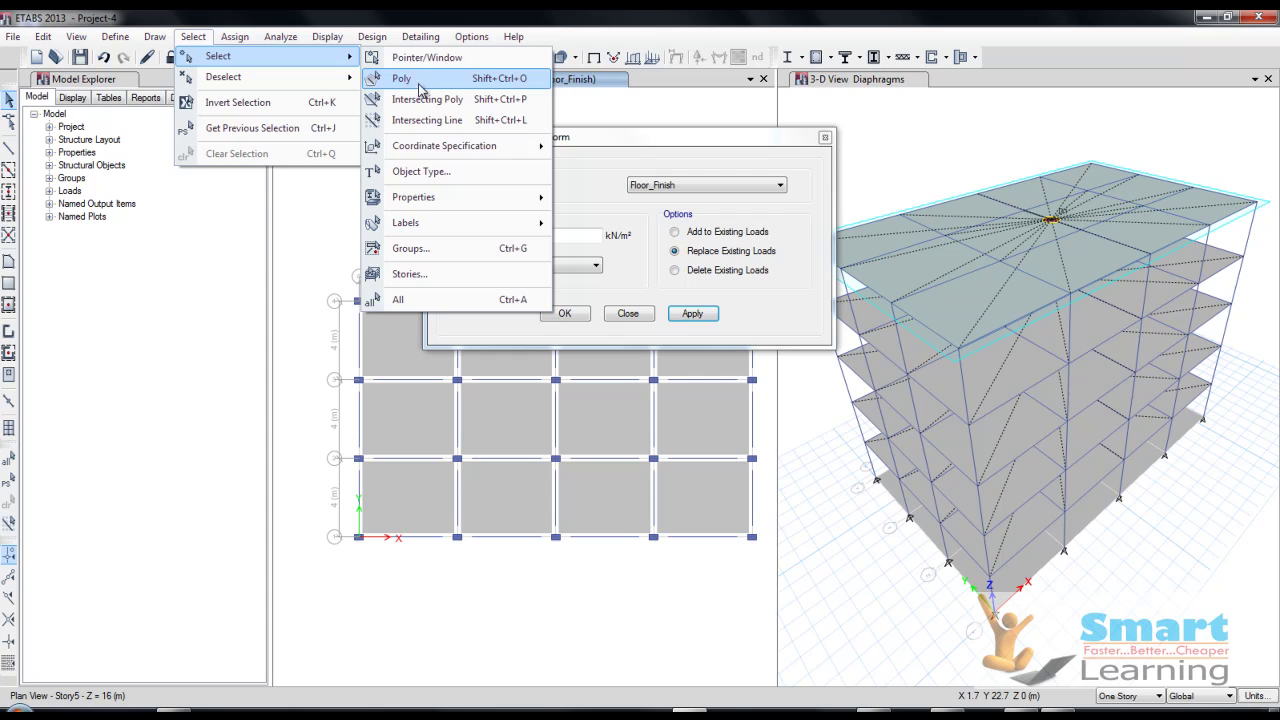
left_click(425, 172)
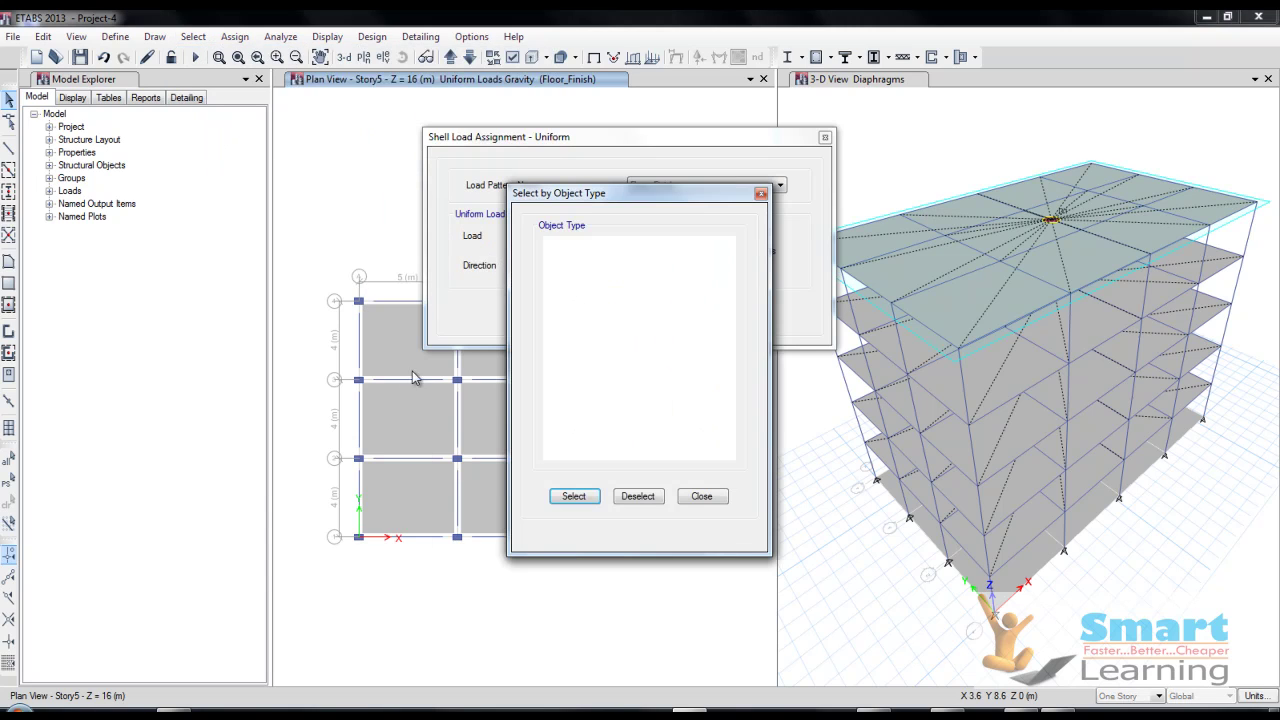
left_click(554, 304)
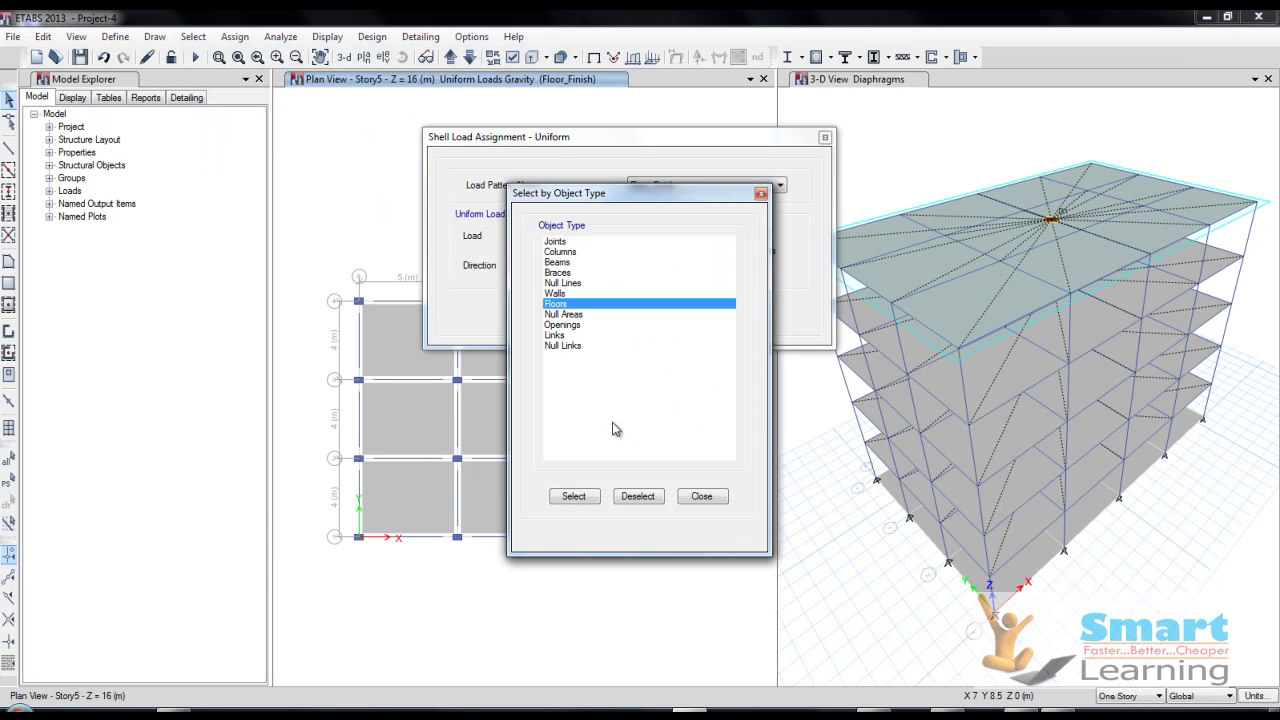
left_click(574, 497)
left_click(701, 495)
left_click(693, 313)
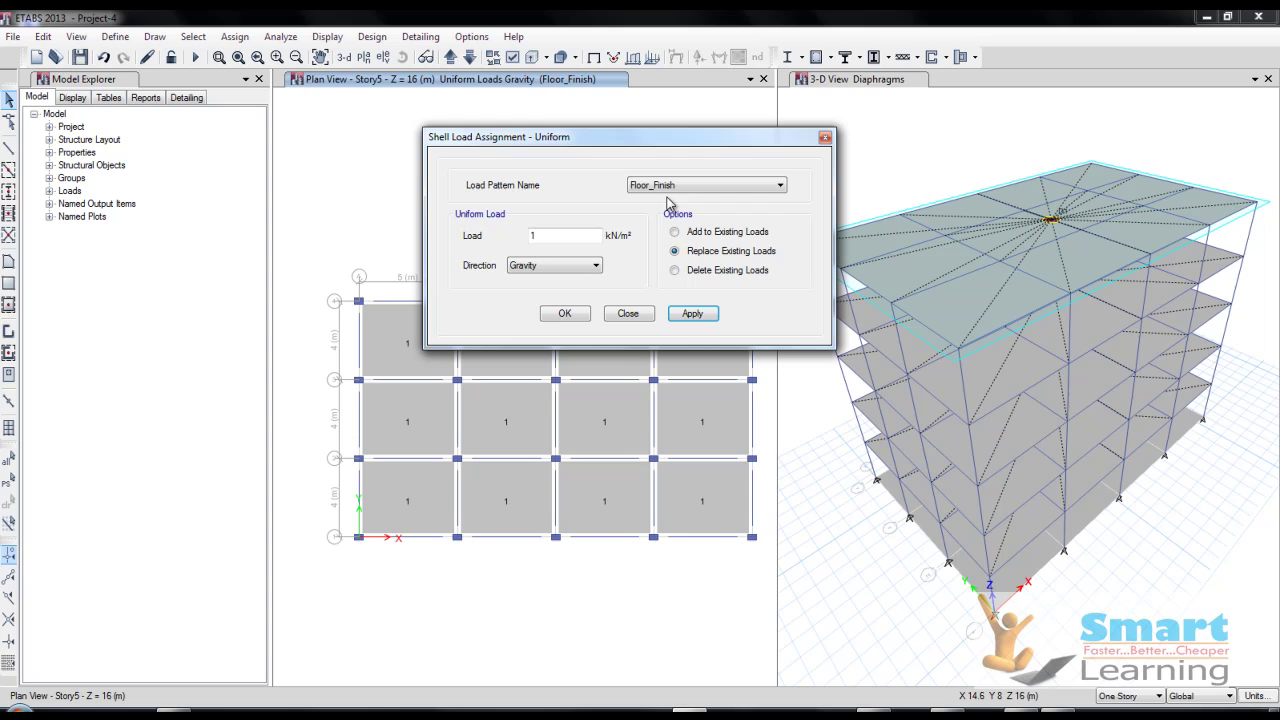
left_click(673, 186)
left_click(656, 211)
Close the floor load dialog, toggle the extruded display in the 3-D view, and open the Draw menu.
left_click(636, 318)
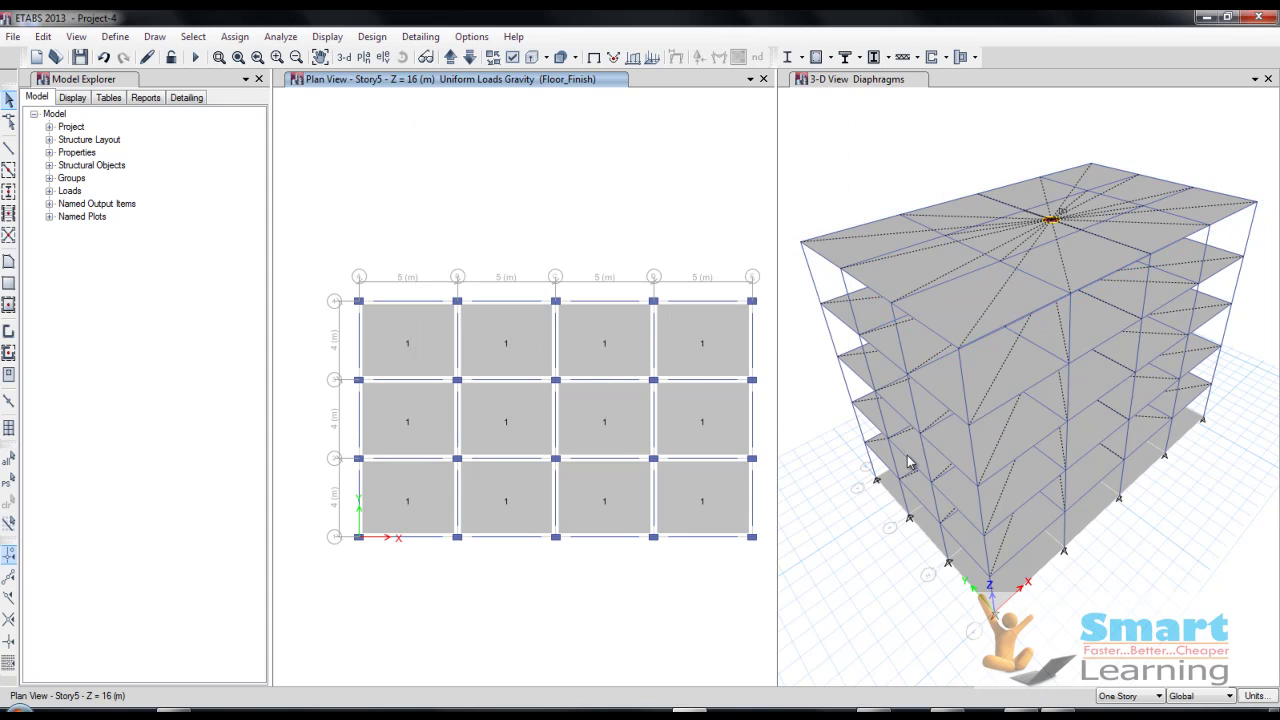
scroll(957, 333, "up", 5)
scroll(957, 329, "down", 5)
left_click(887, 262)
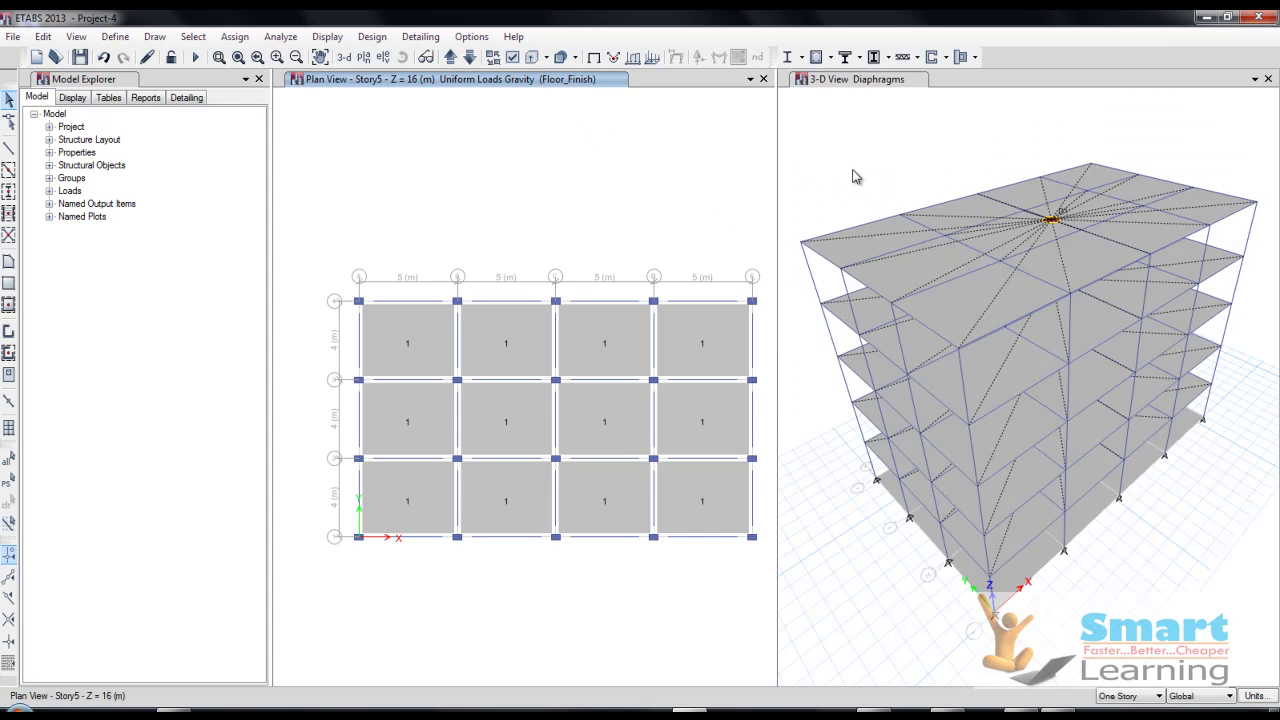
left_click(532, 57)
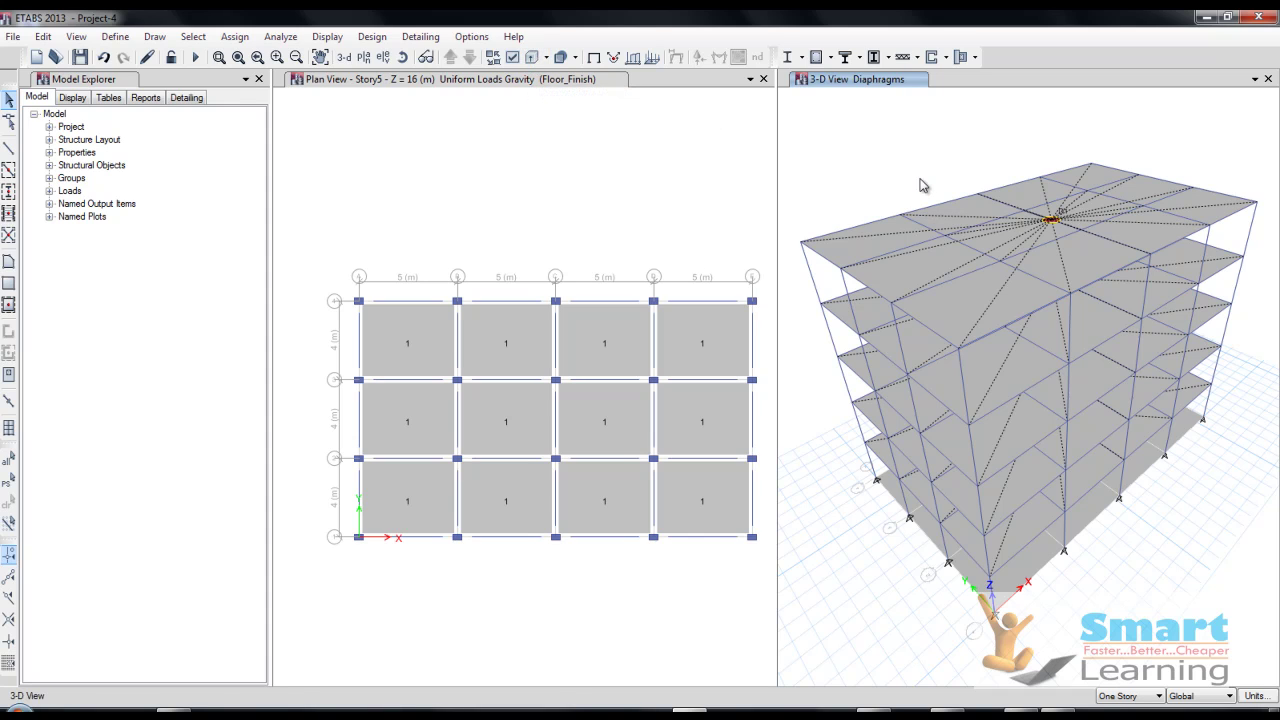
scroll(884, 236, "up", 3)
scroll(884, 236, "down", 3)
left_click(158, 37)
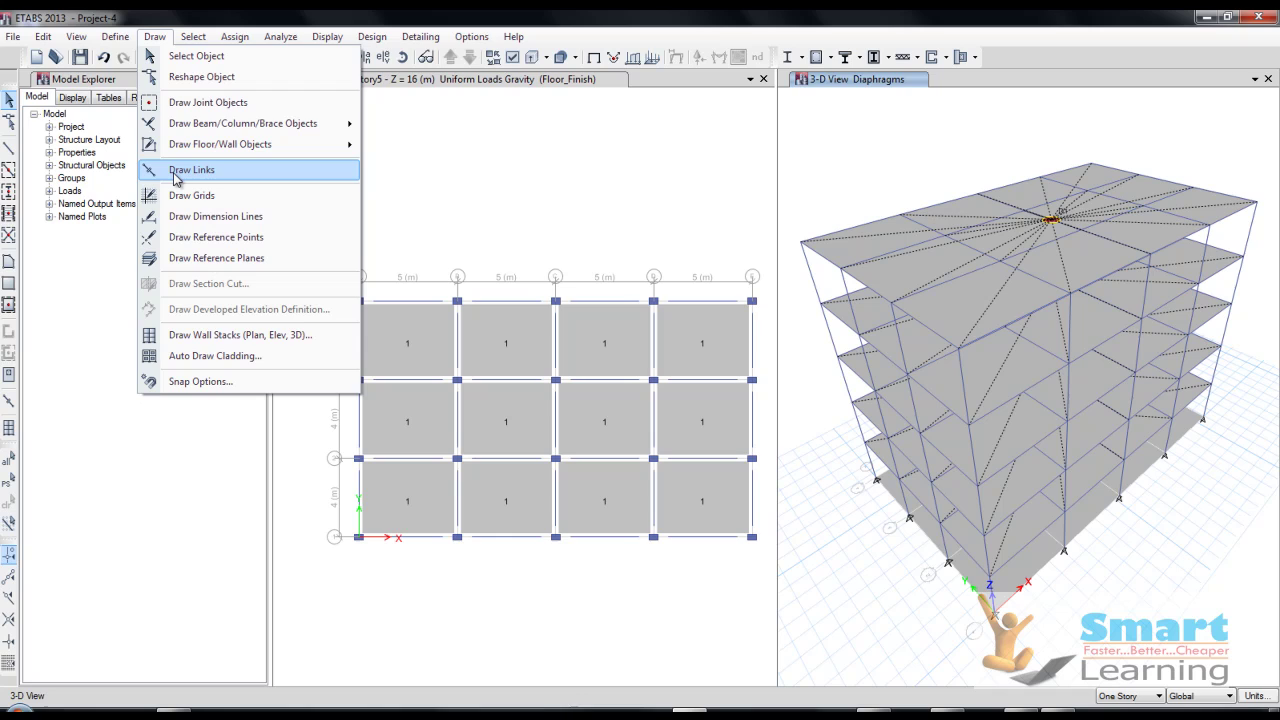
Enable specified load patterns in the mass source and remove the duplicate Live row.
left_click(115, 37)
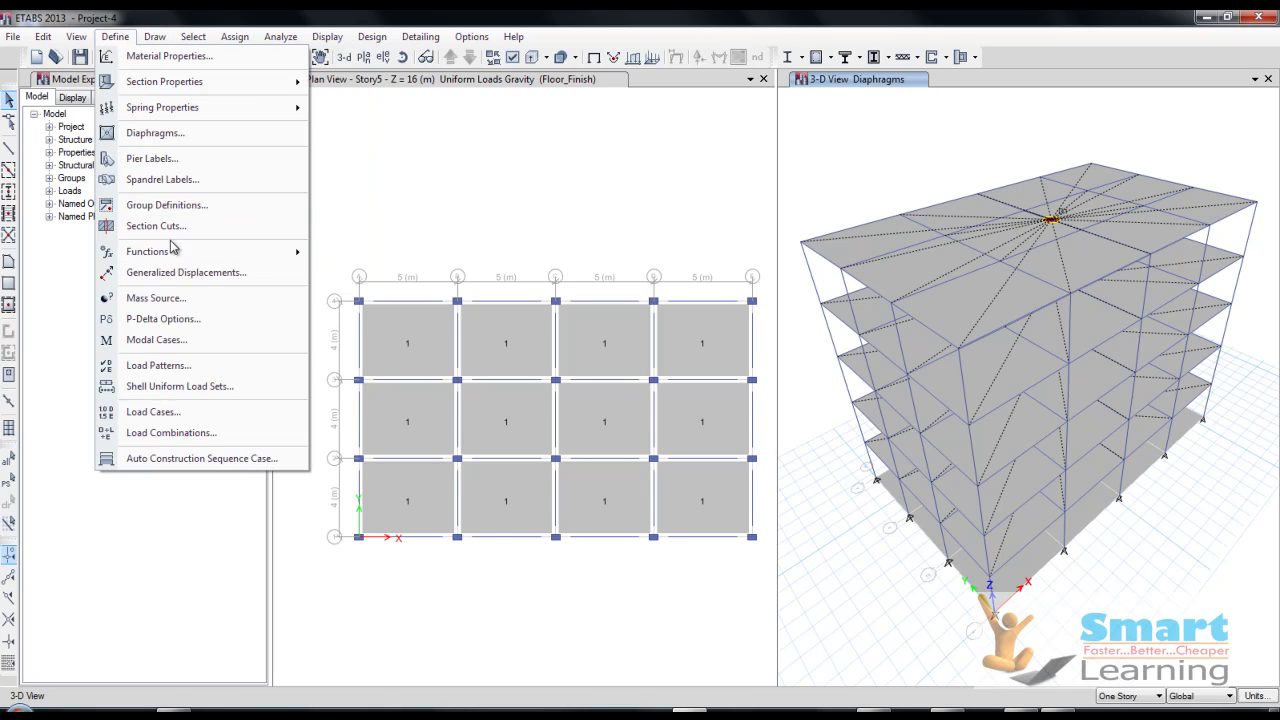
left_click(170, 297)
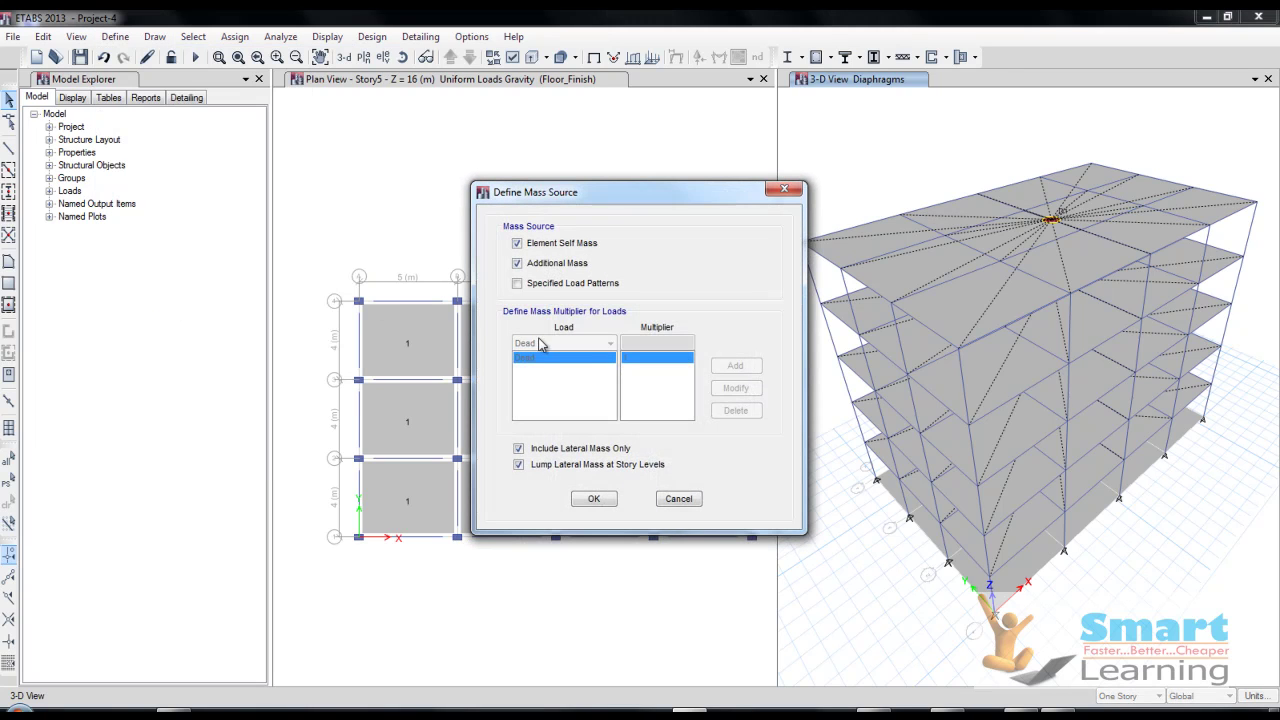
left_click(540, 288)
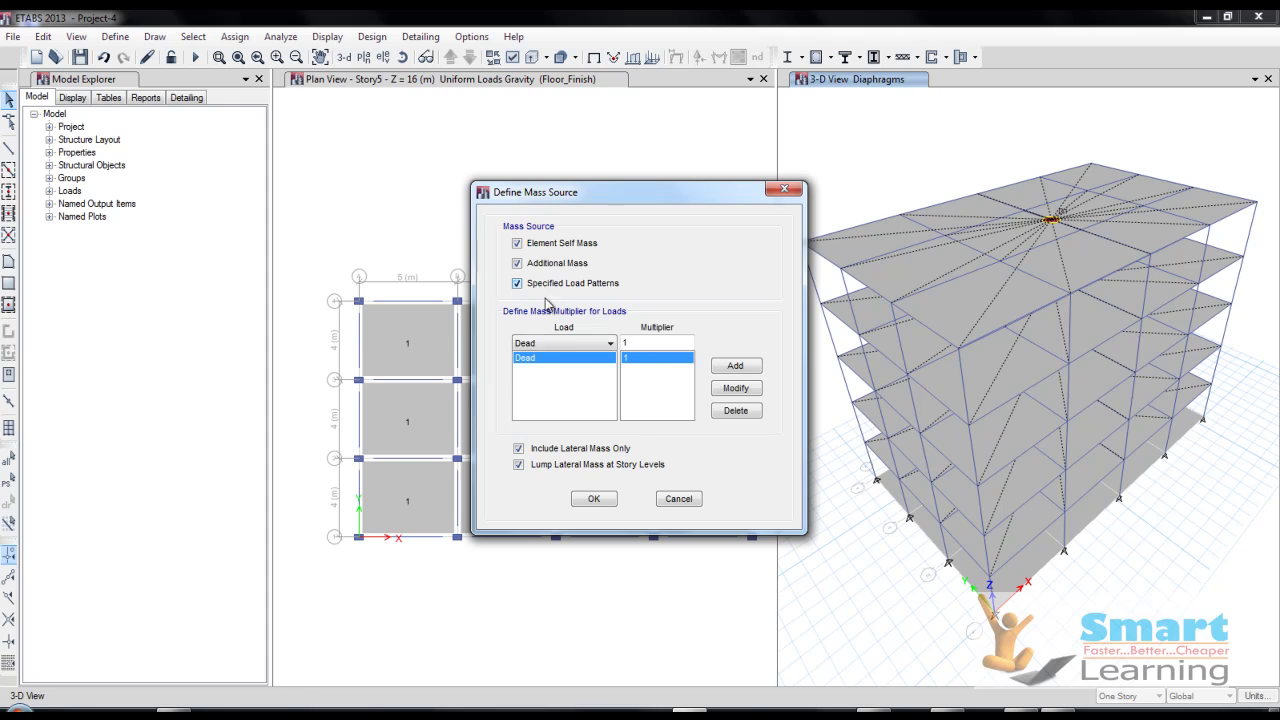
left_click(571, 344)
left_click(540, 370)
left_click(742, 367)
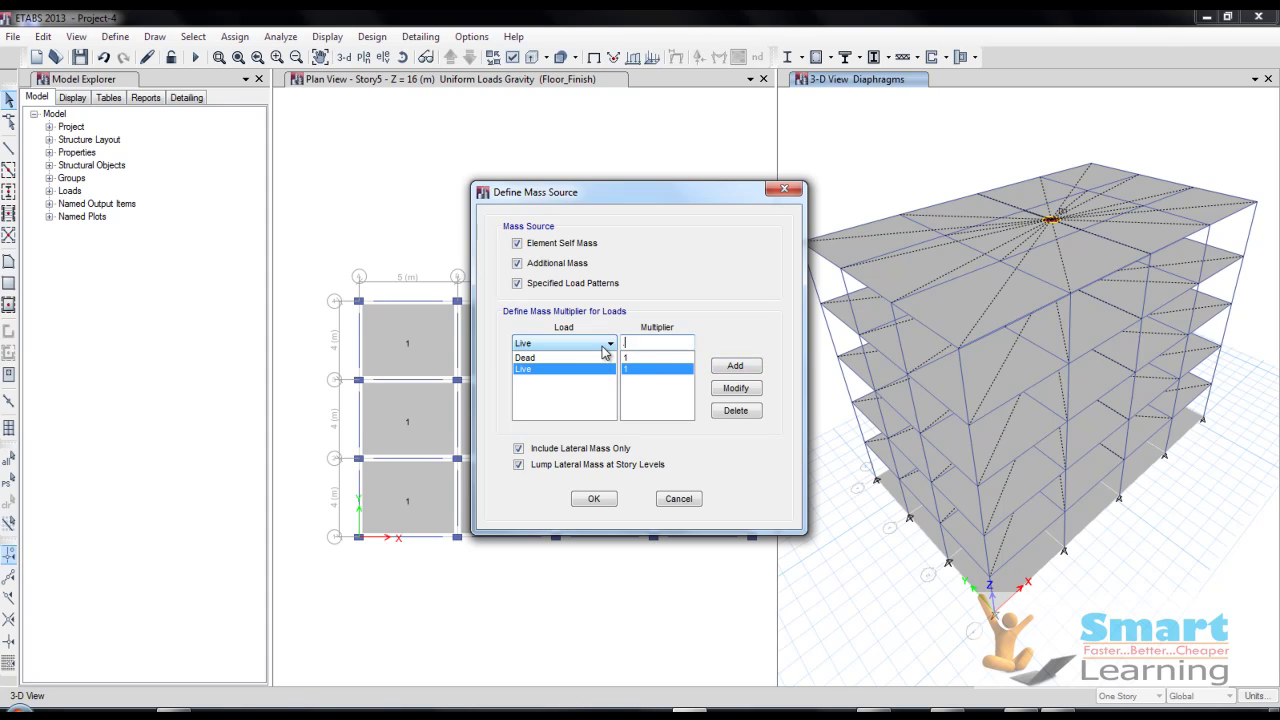
left_click(736, 366)
left_click(667, 424)
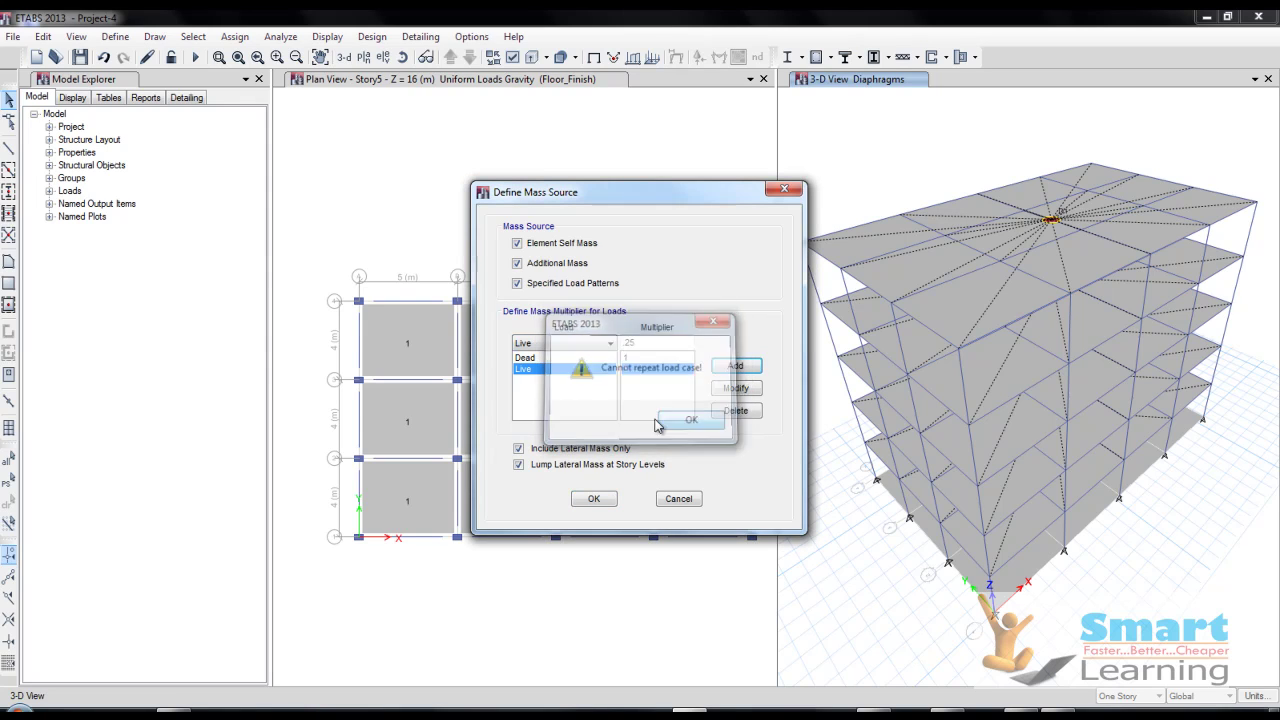
left_click(736, 411)
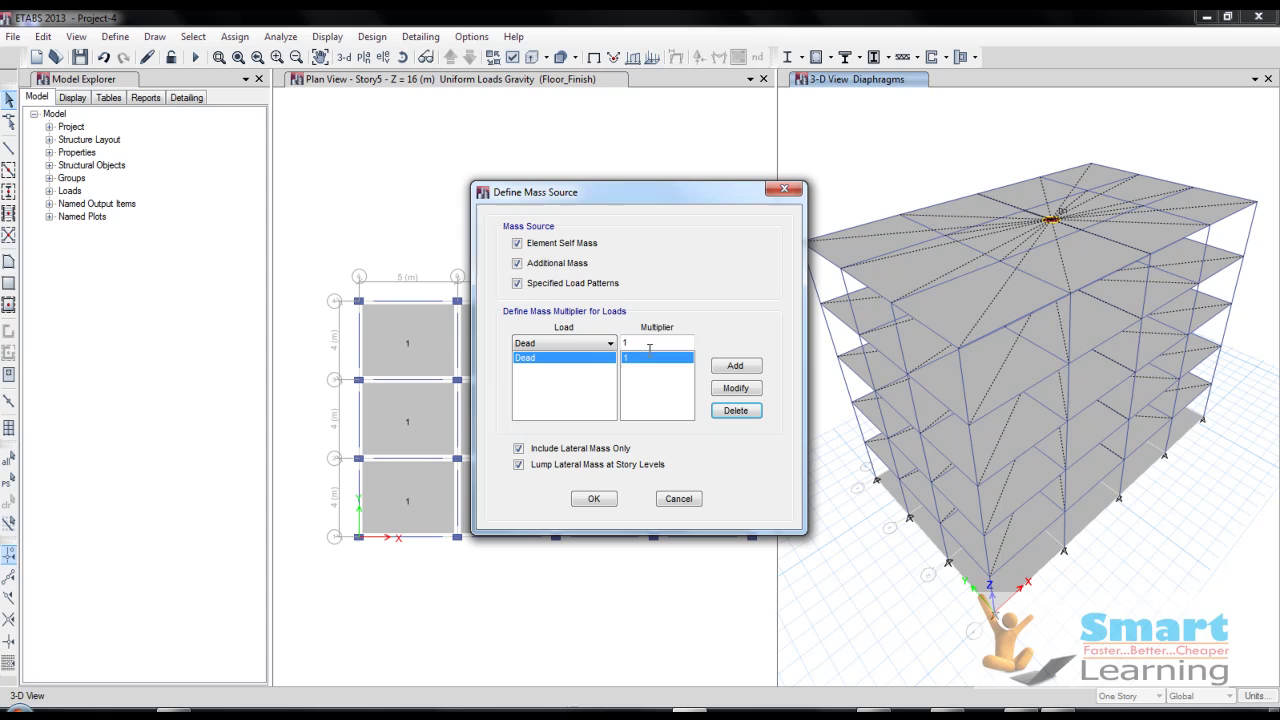
Add Live at 0.25 and Floor_Finish at 1 as mass multipliers and confirm.
left_click(567, 343)
left_click(547, 368)
double_click(636, 344)
left_click(738, 370)
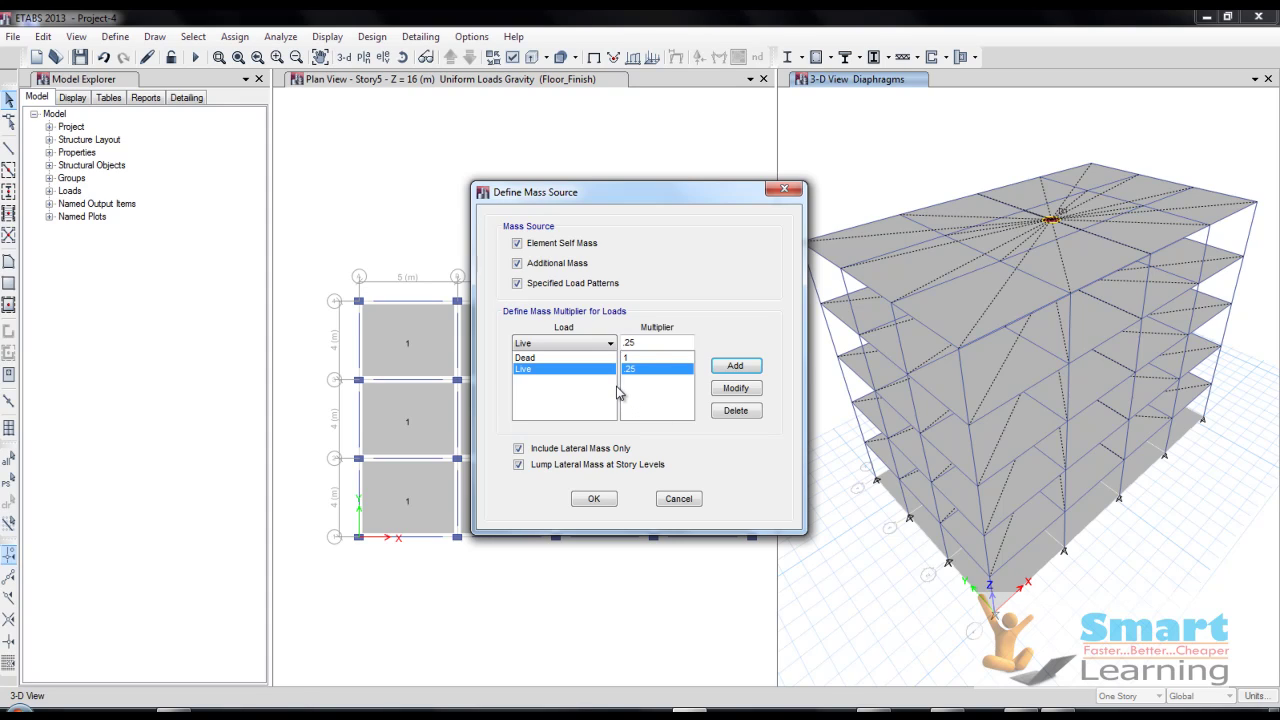
left_click(555, 344)
left_click(528, 388)
left_click_drag(653, 341, 572, 357)
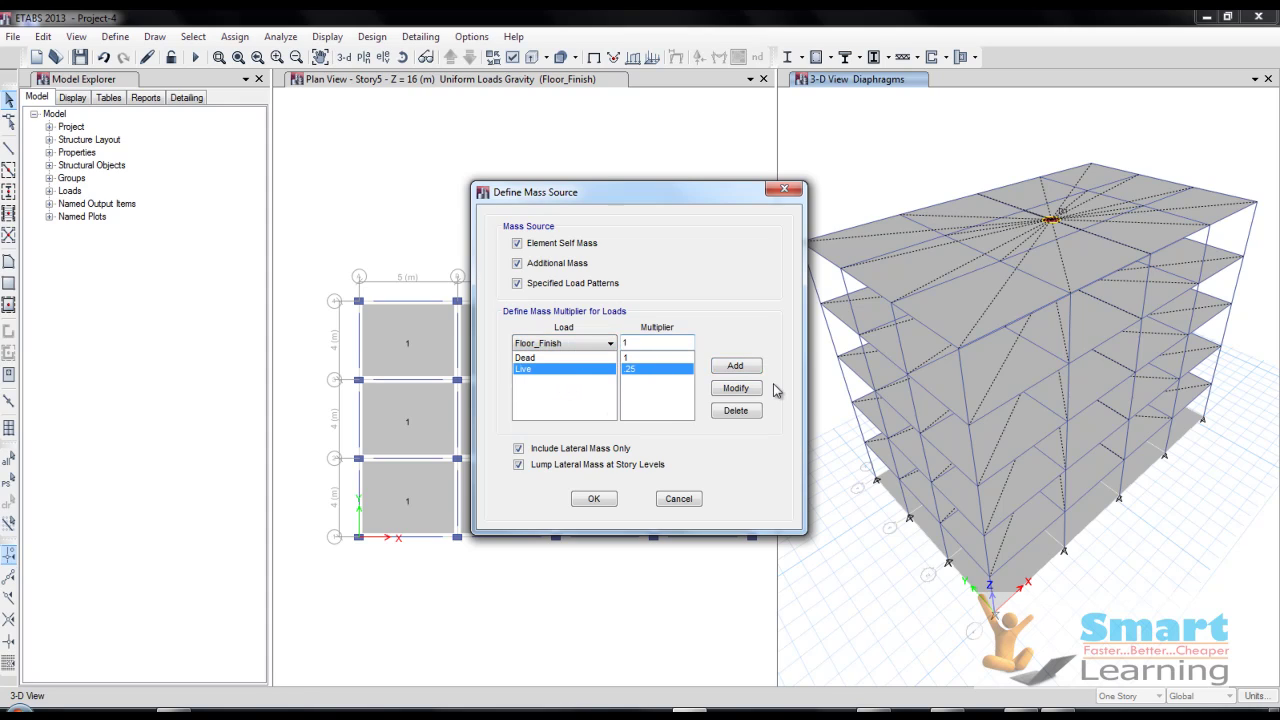
left_click(748, 366)
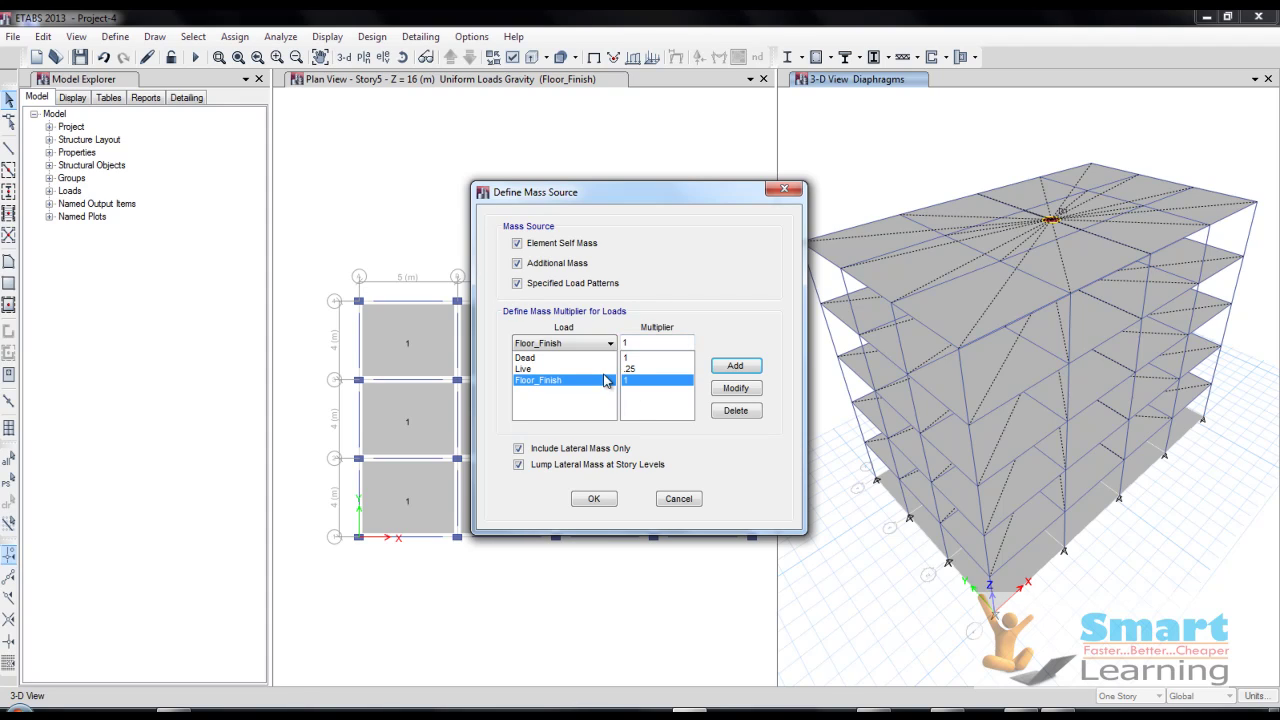
left_click(590, 498)
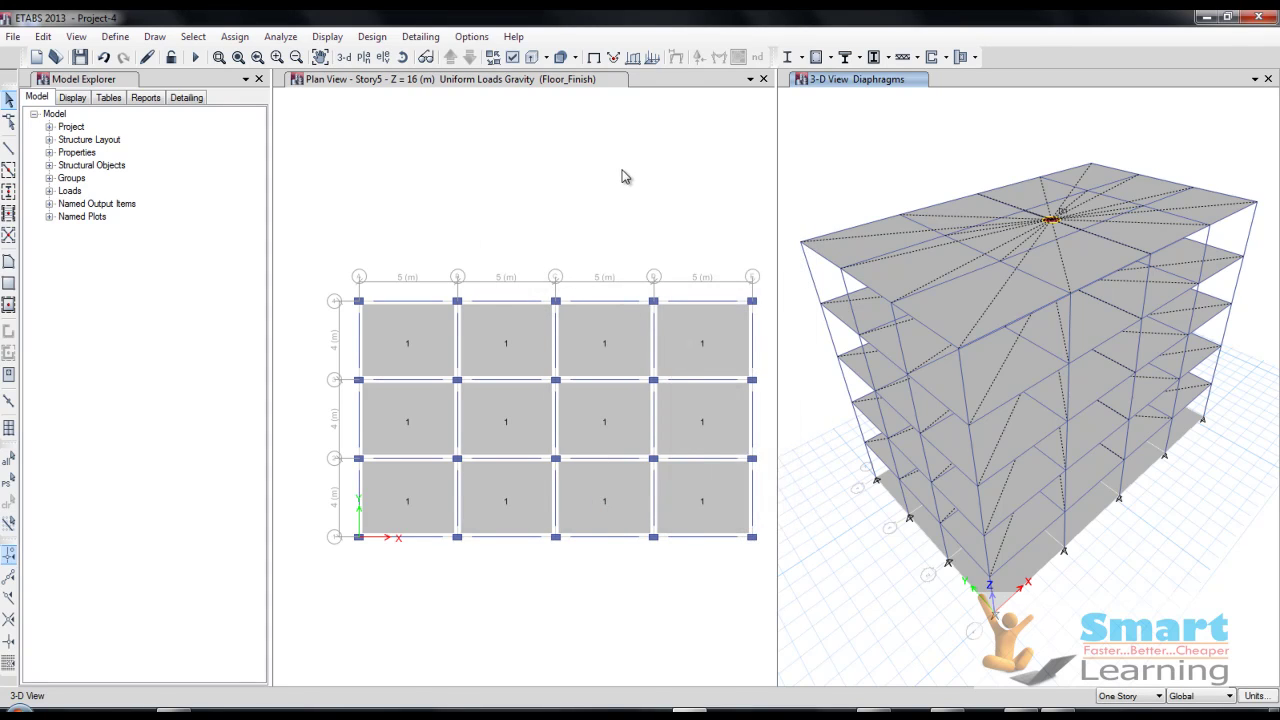
Select the top-right edge beam on the Story5 plan.
left_click(509, 380)
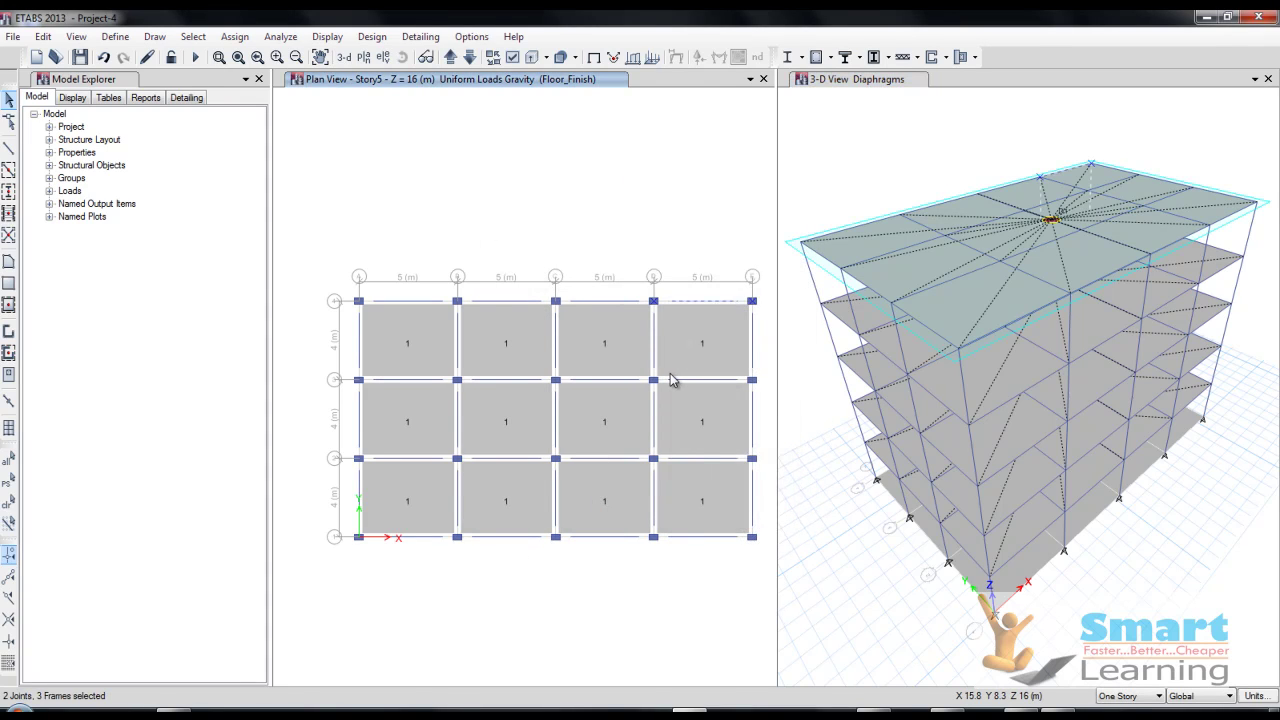